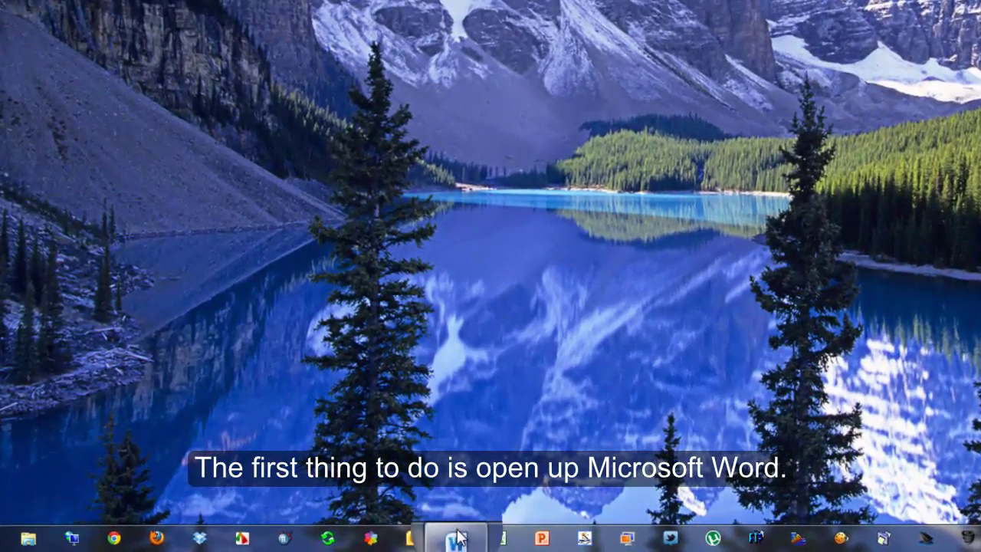
# Open Microsoft Word and set the blank document's left and right page margins to 2.54 cm.
pyautogui.click(458, 538)
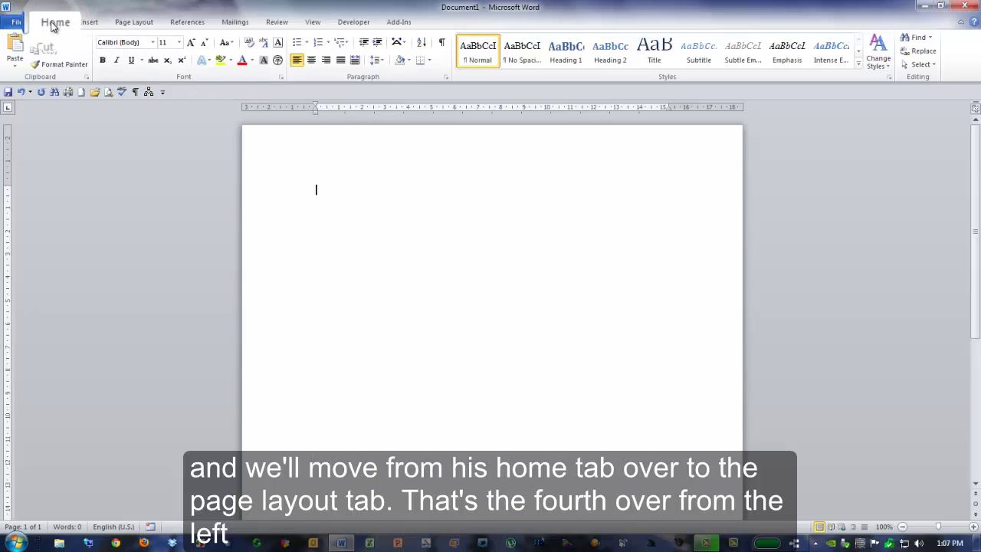
pyautogui.click(140, 23)
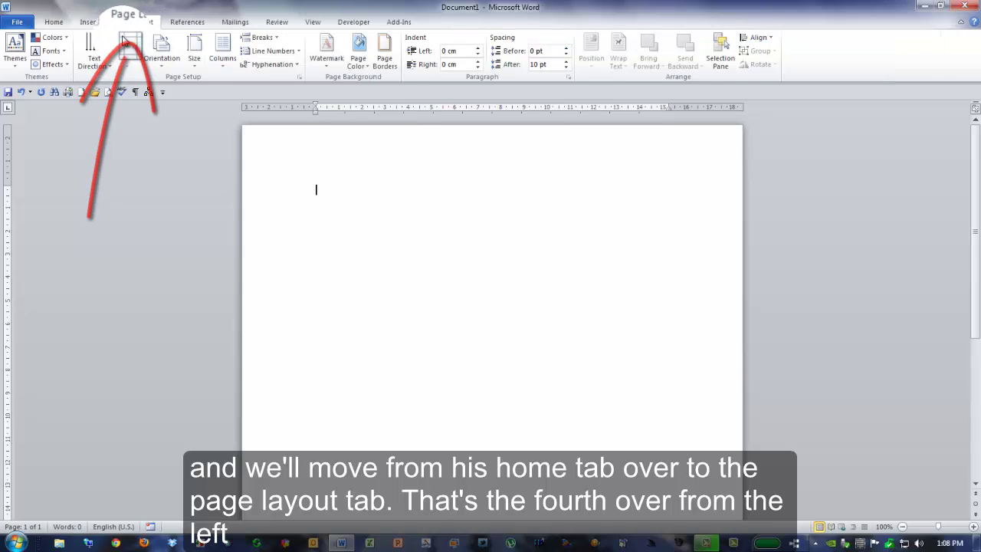
pyautogui.click(300, 79)
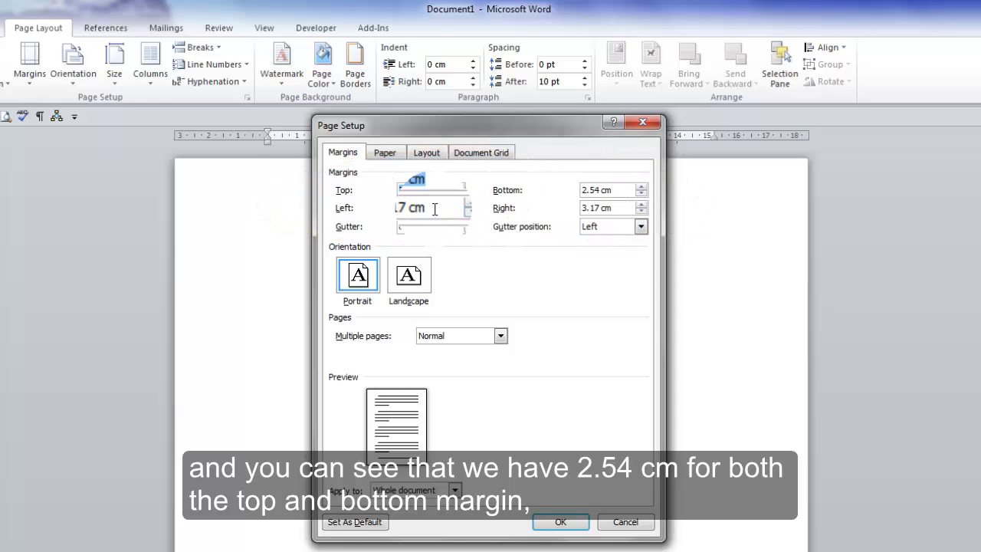
pyautogui.moveTo(428, 207); pyautogui.dragTo(360, 240)
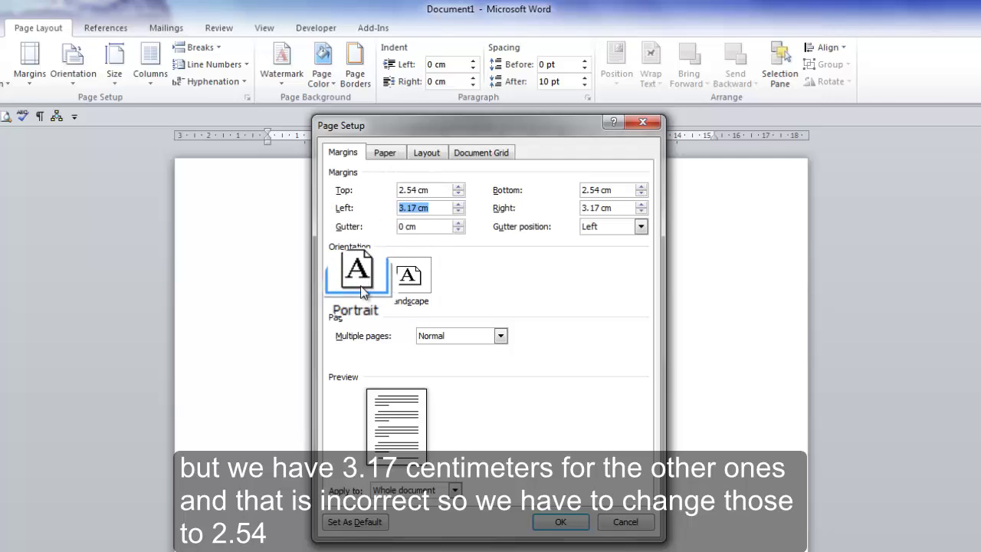
pyautogui.write('2.54')
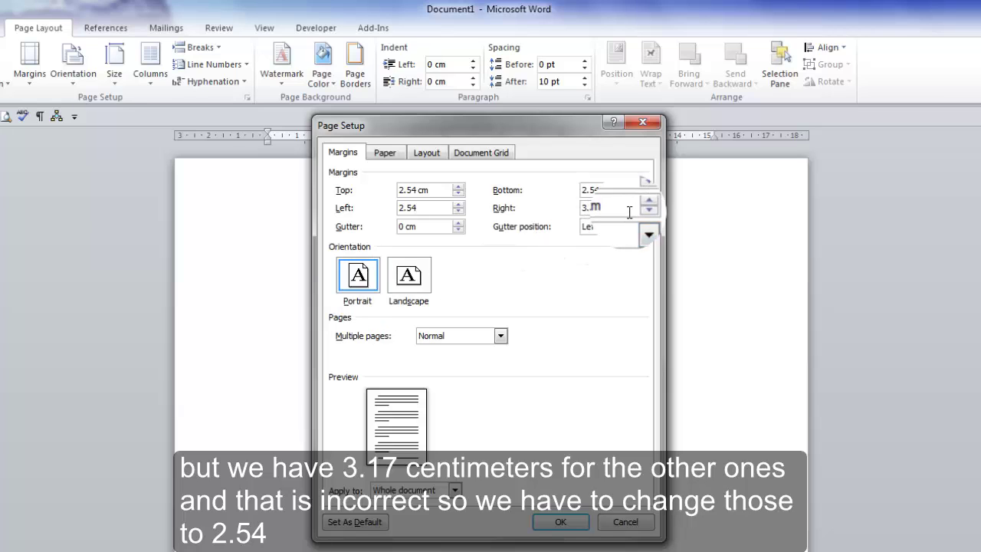
pyautogui.moveTo(626, 208); pyautogui.dragTo(531, 210)
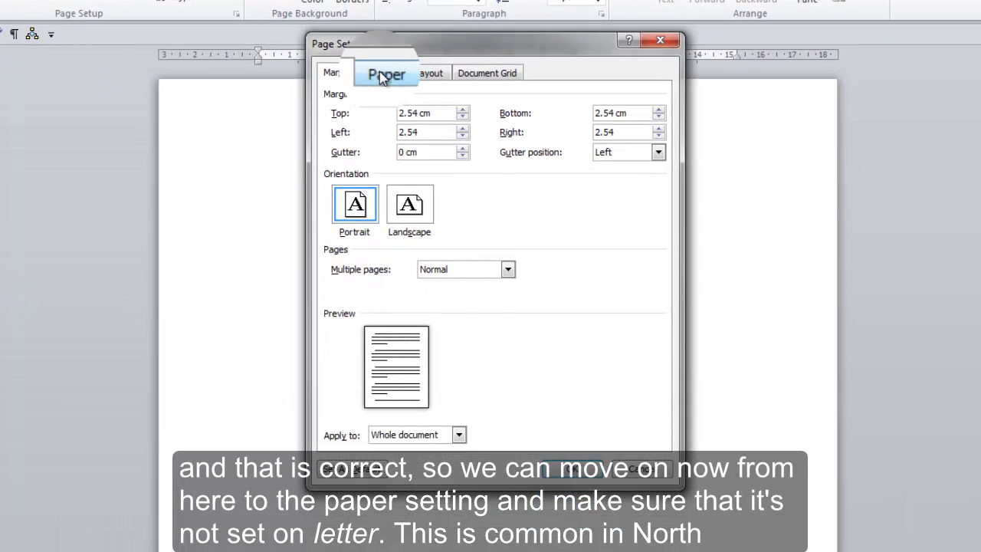
# Set the paper size to A4 and apply the page setup to the document.
pyautogui.click(381, 74)
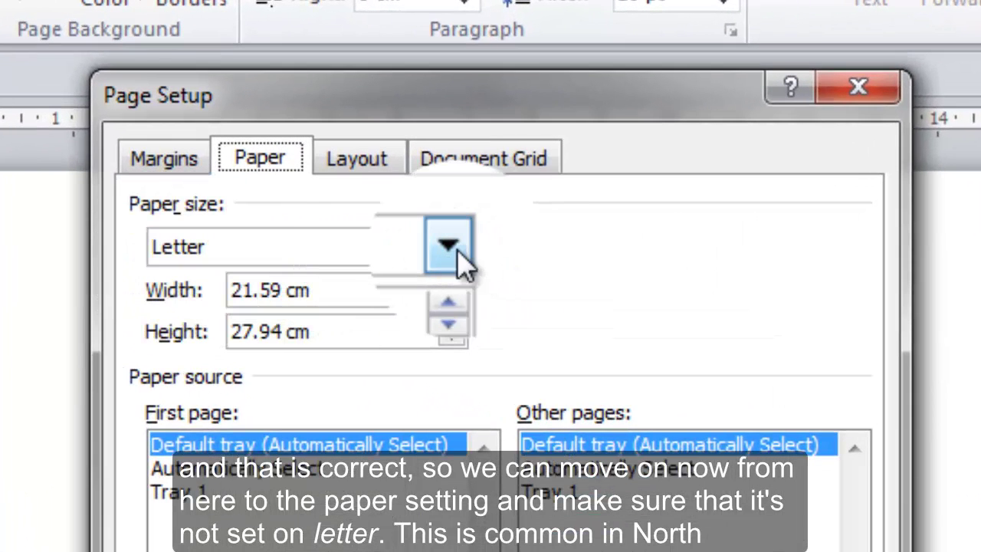
pyautogui.click(452, 247)
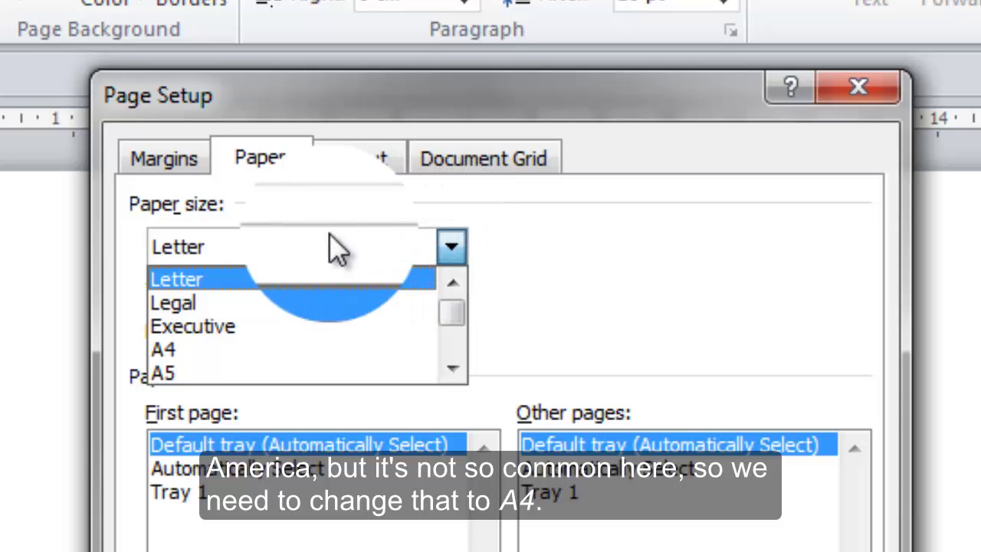
pyautogui.click(190, 349)
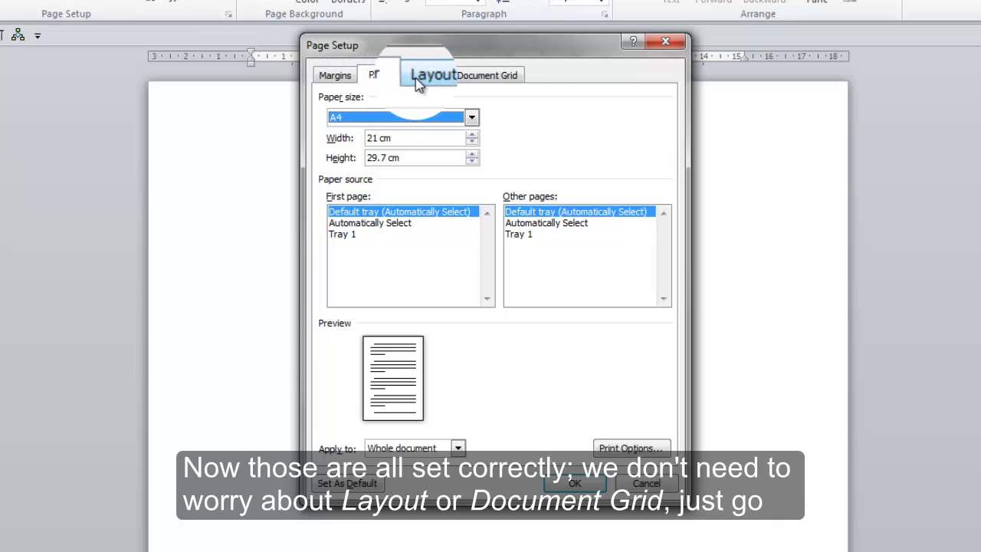
pyautogui.click(330, 77)
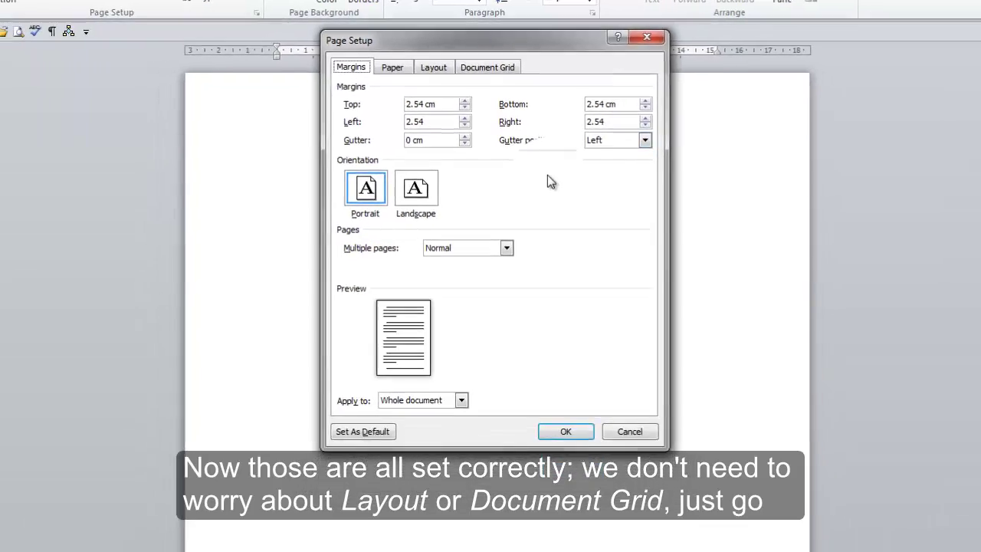
pyautogui.click(569, 434)
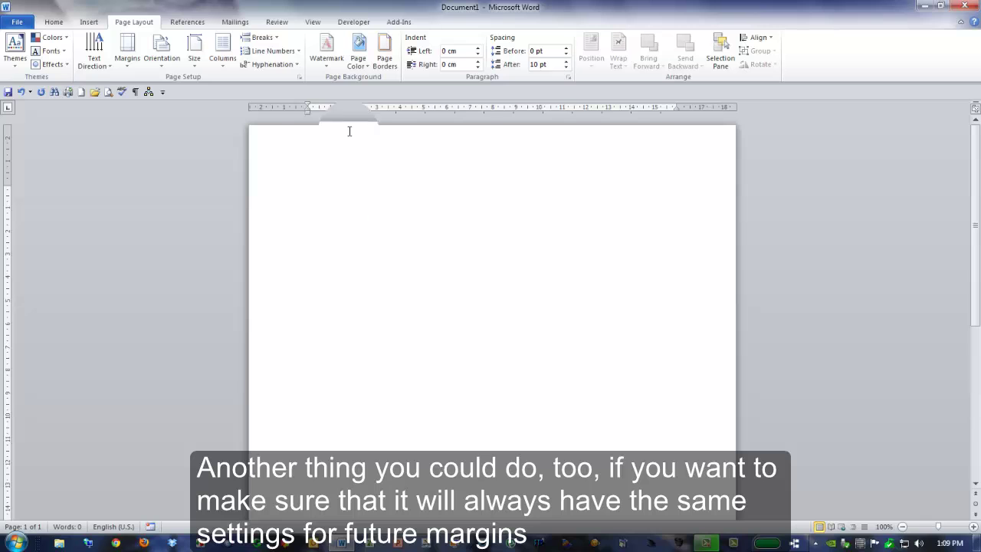
# Make the current page setup the default for all new documents based on the Normal template.
pyautogui.click(299, 79)
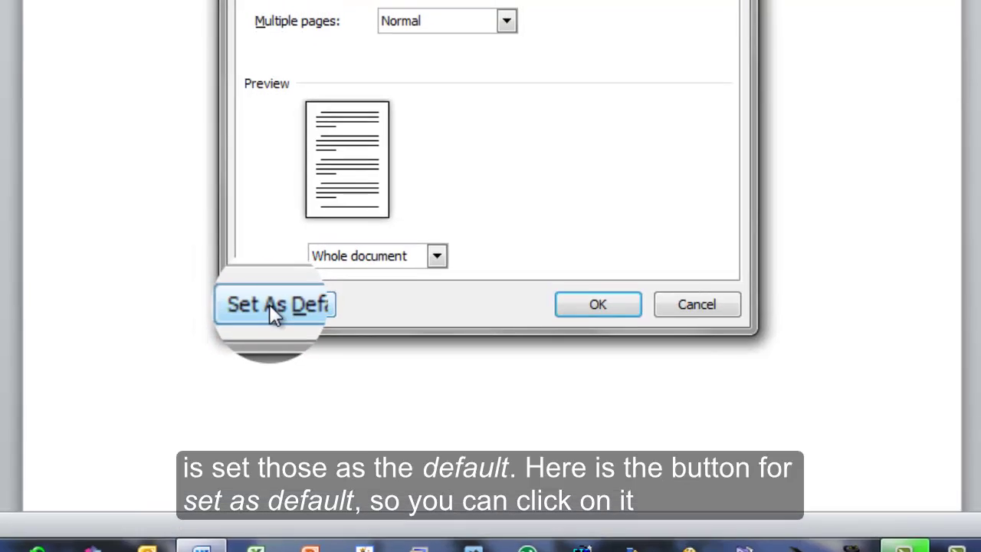
pyautogui.click(272, 305)
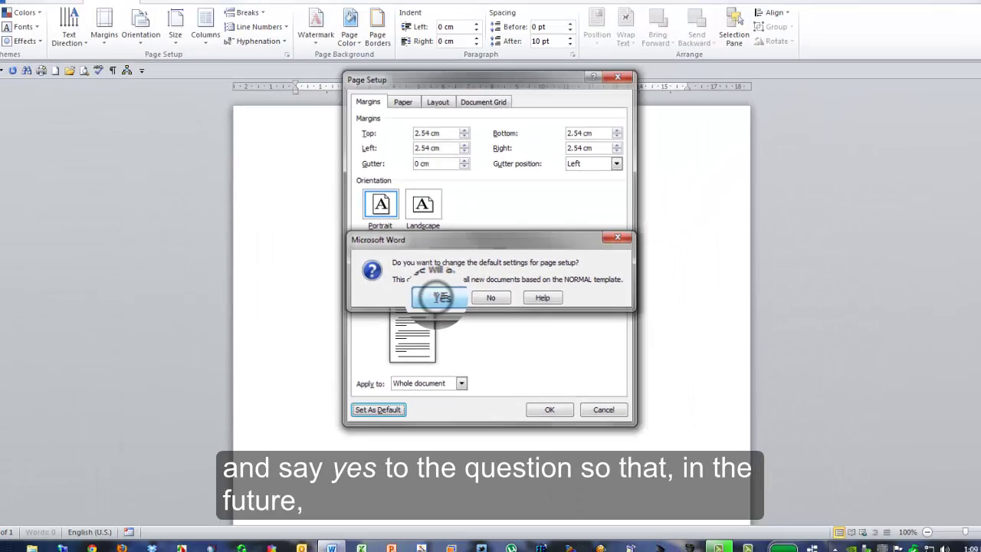
pyautogui.click(394, 180)
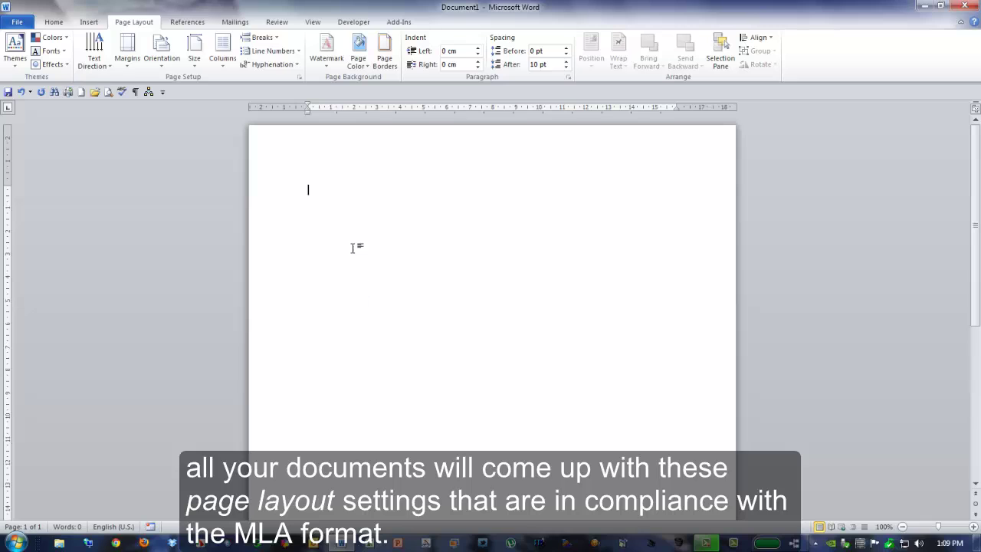
# Choose Times New Roman as the Latin text font in the font settings.
pyautogui.click(52, 23)
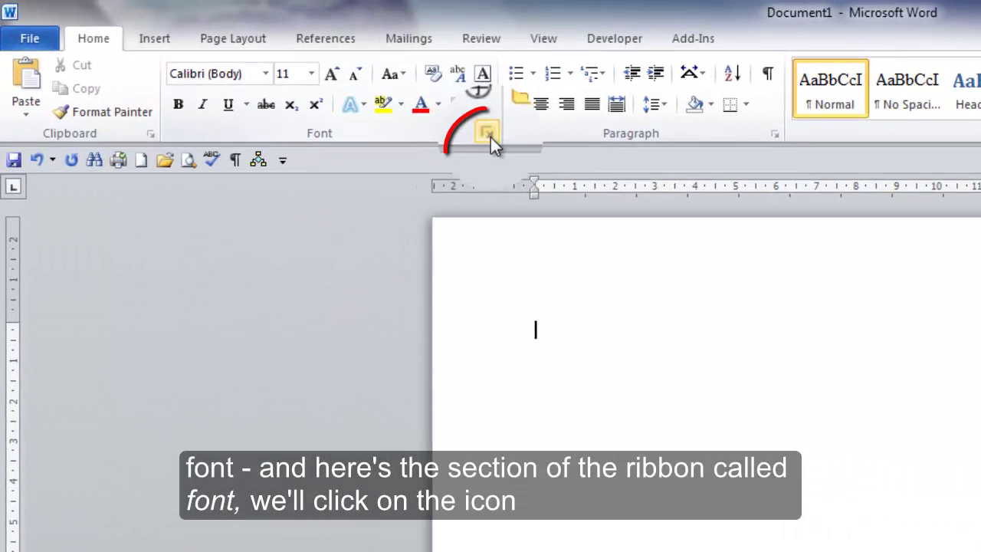
pyautogui.click(478, 133)
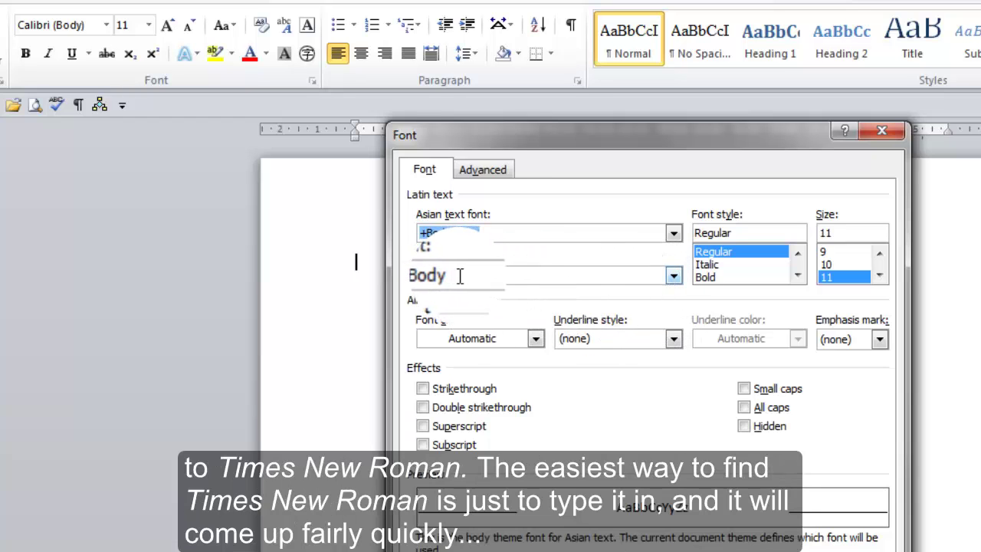
pyautogui.click(480, 278)
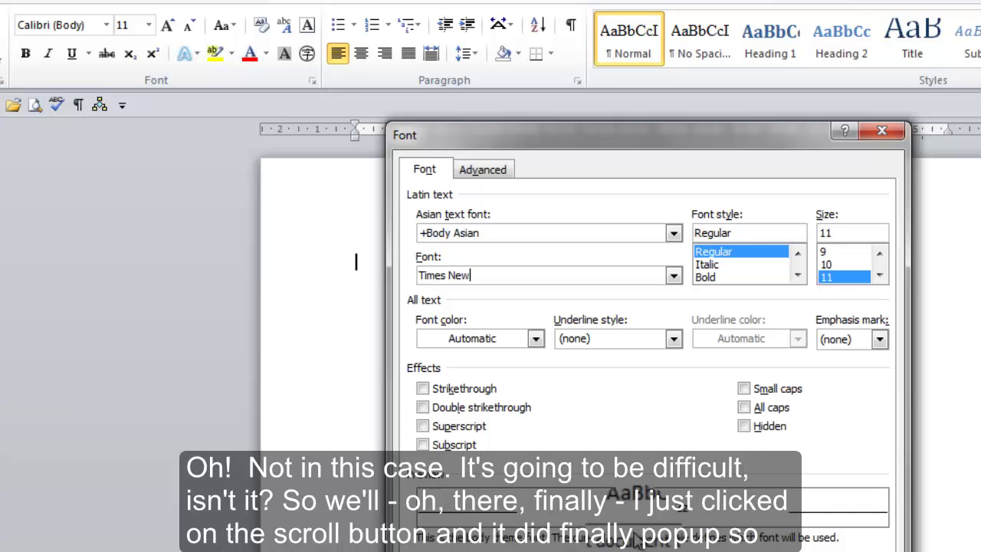
pyautogui.click(673, 276)
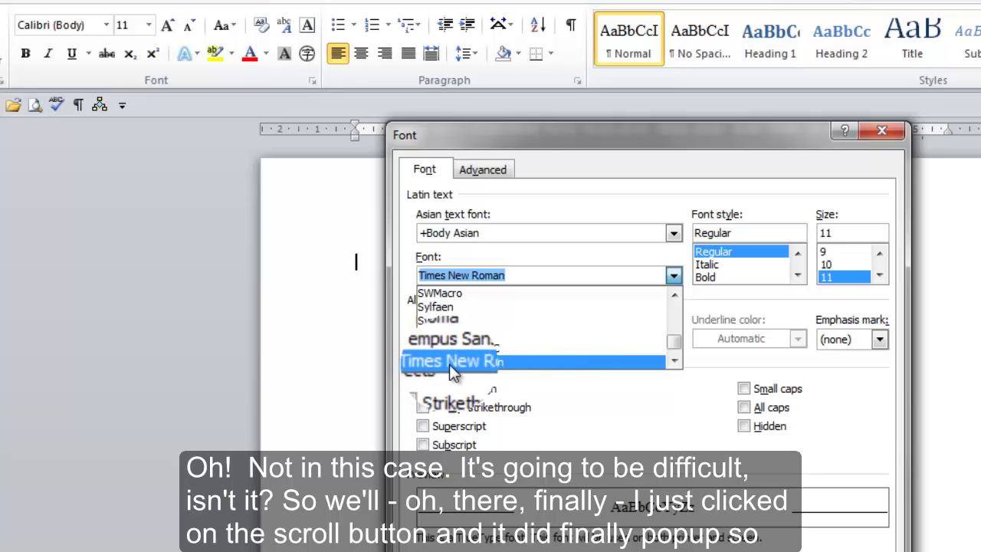
pyautogui.click(453, 363)
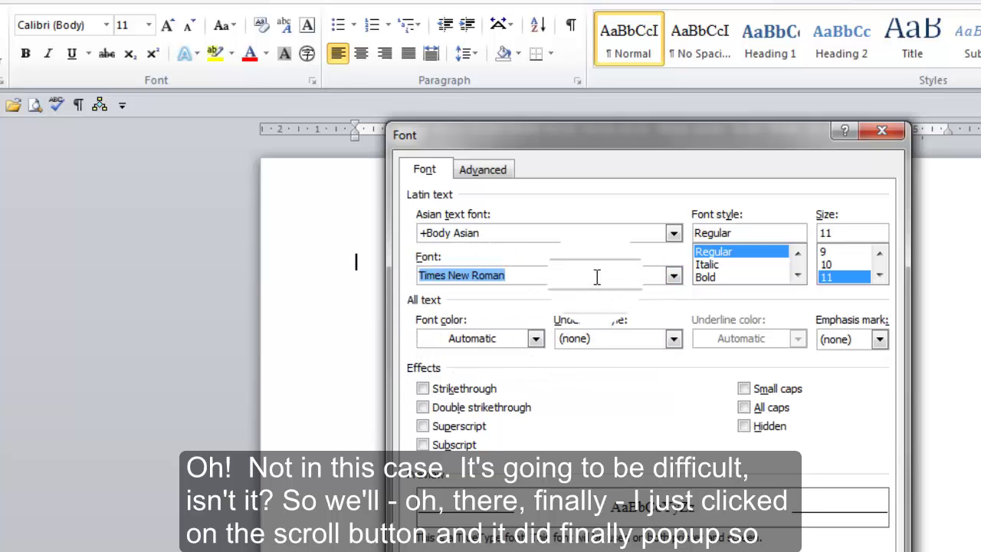
pyautogui.click(563, 275)
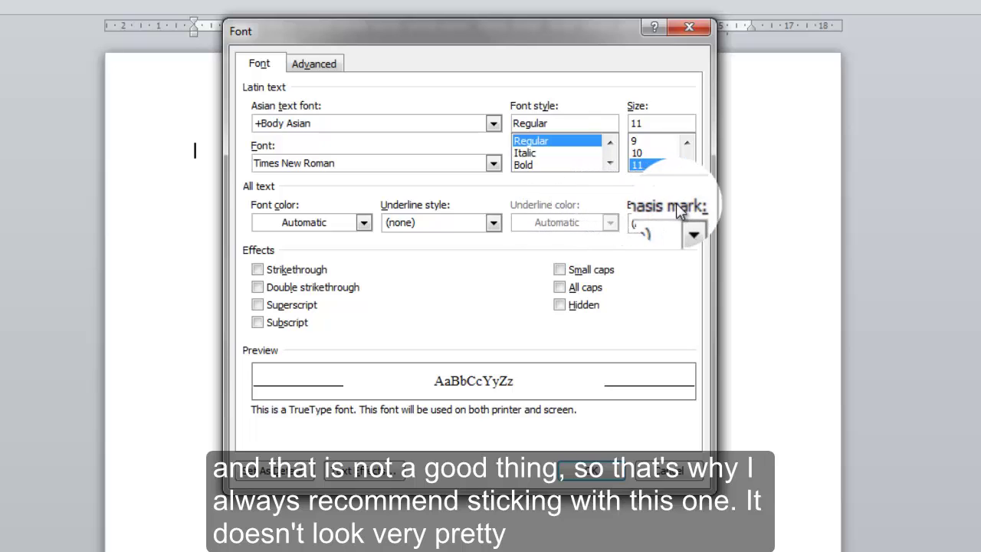
# Set the font size to 12 and apply the font settings.
pyautogui.click(686, 161)
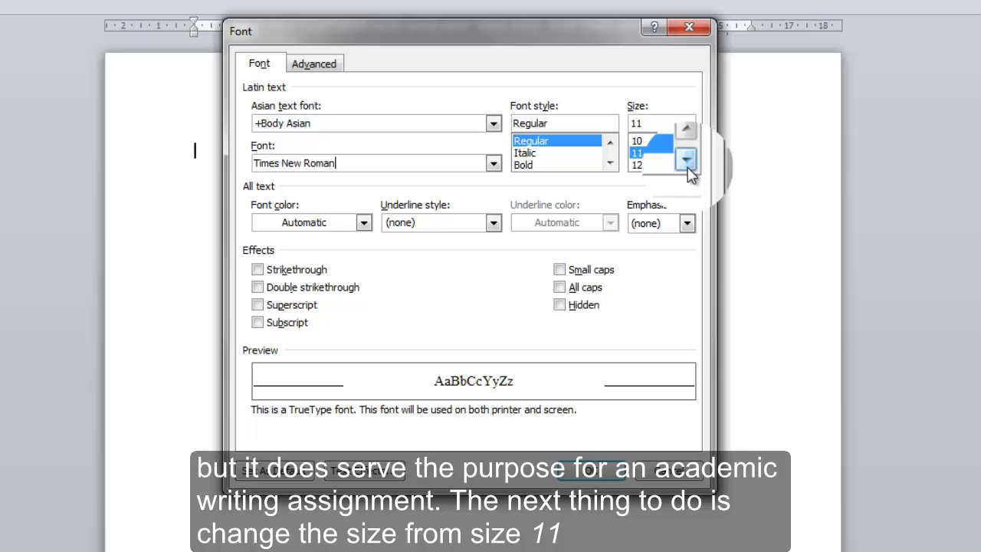
pyautogui.click(639, 169)
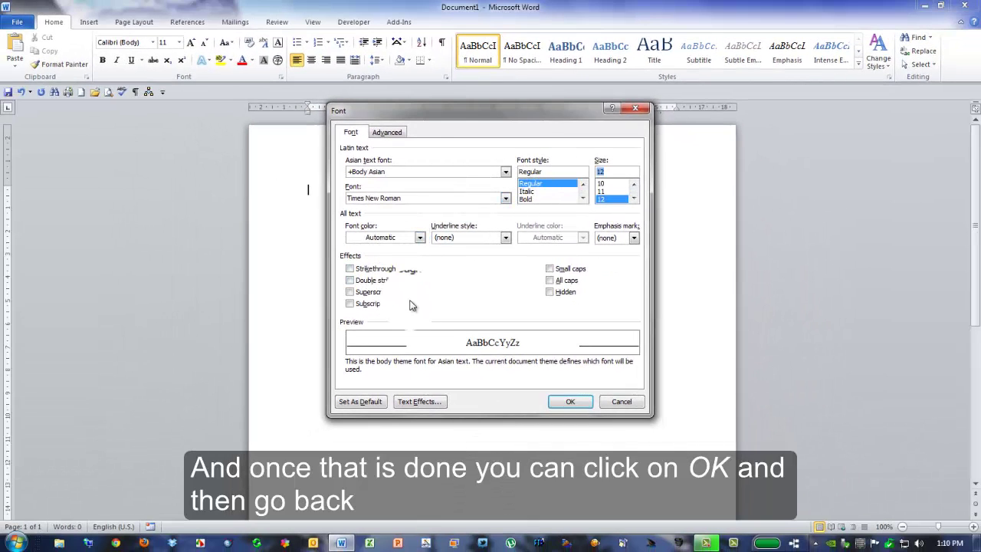
pyautogui.click(573, 401)
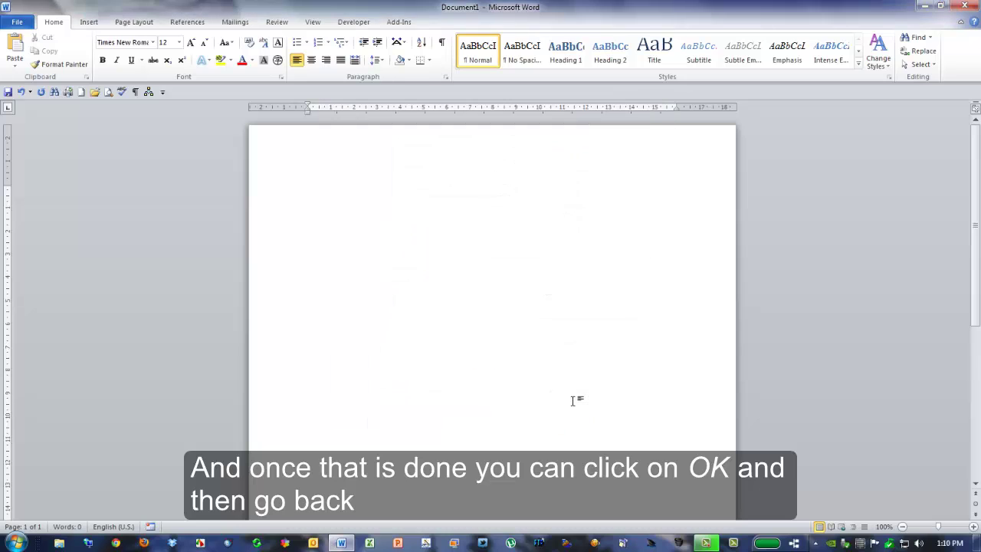
# Make the current font settings the default for all documents based on the Normal.dotm template.
pyautogui.click(280, 81)
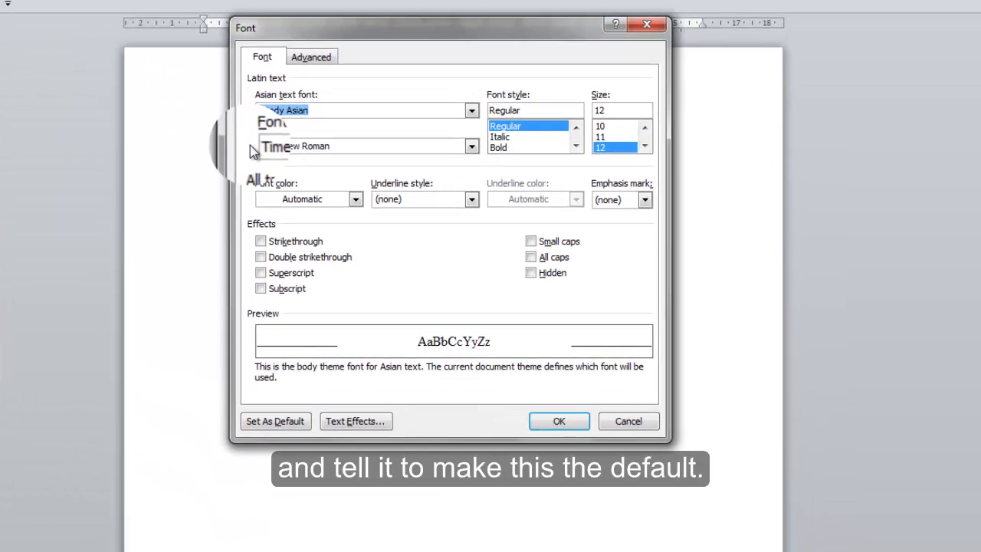
pyautogui.click(270, 422)
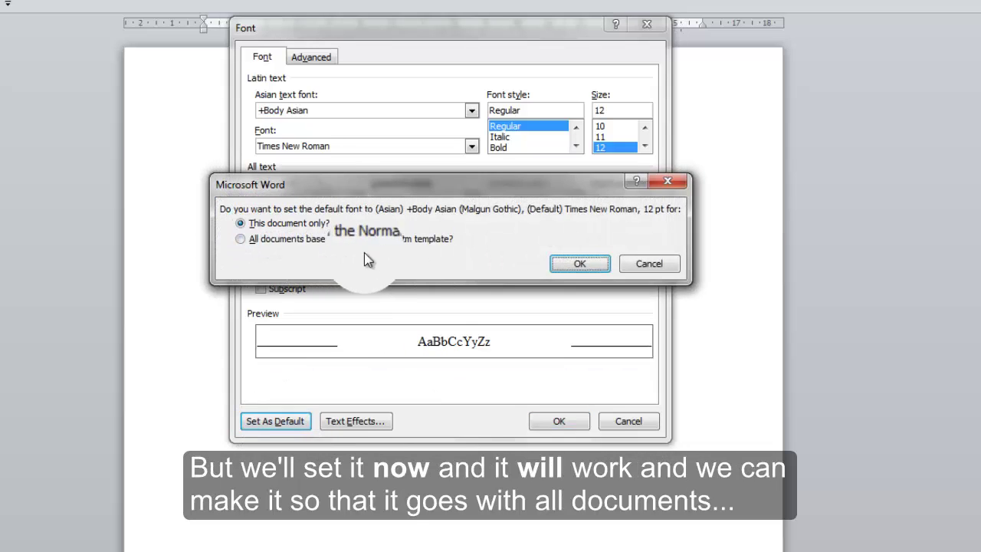
pyautogui.click(240, 241)
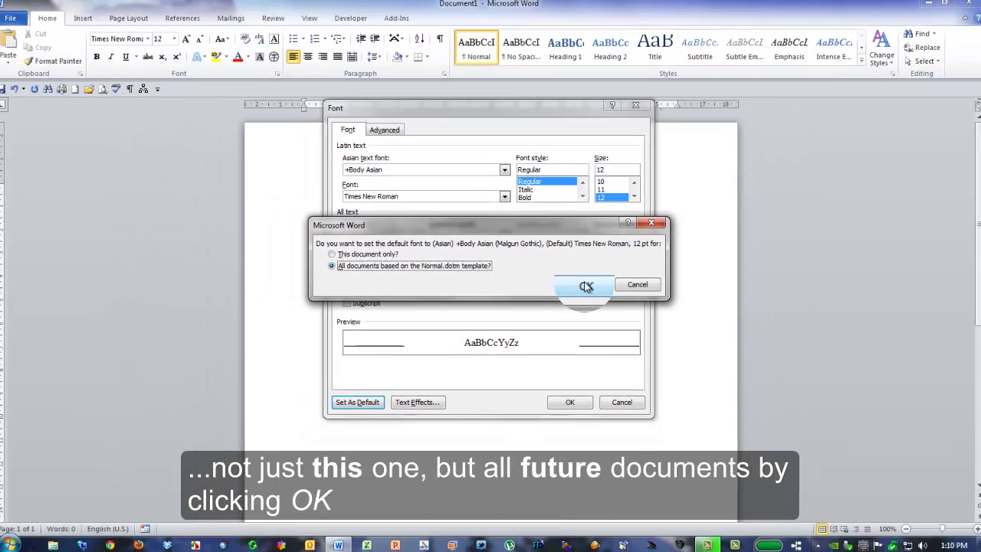
pyautogui.click(587, 286)
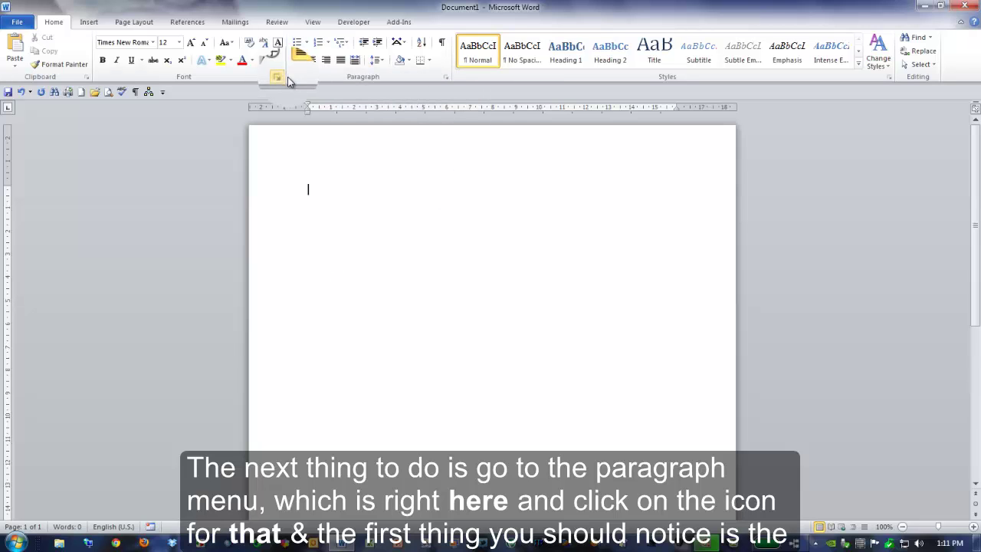
# Review the alignment options in the paragraph settings and keep the alignment on Left.
pyautogui.click(446, 78)
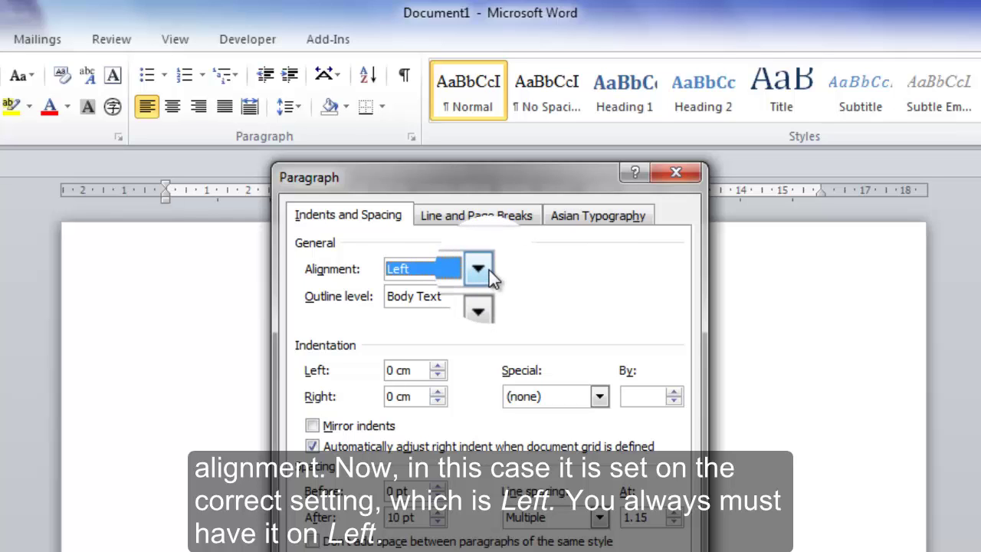
pyautogui.click(479, 269)
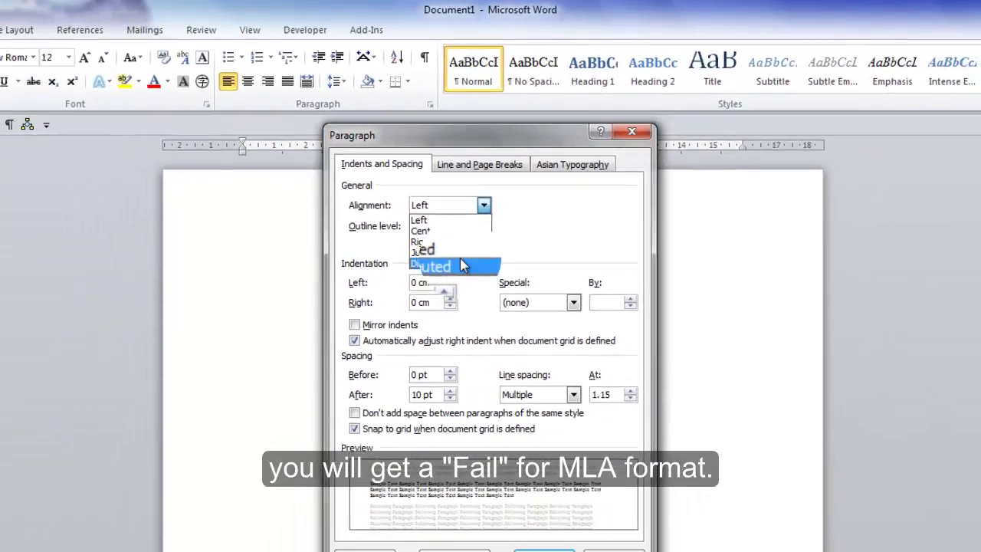
pyautogui.click(434, 241)
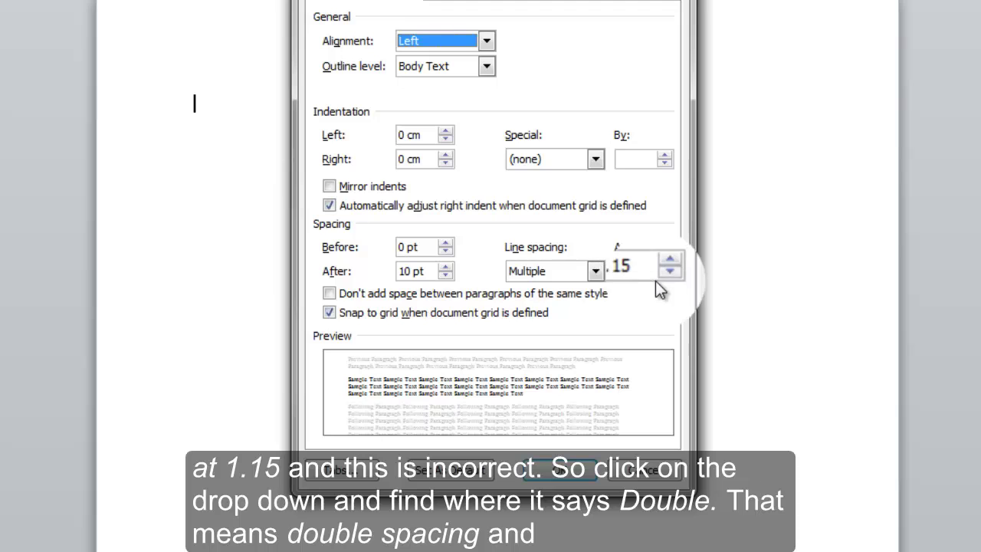
# Set the line spacing to Double and the spacing after paragraphs to 0 pt, and apply the paragraph settings.
pyautogui.click(597, 272)
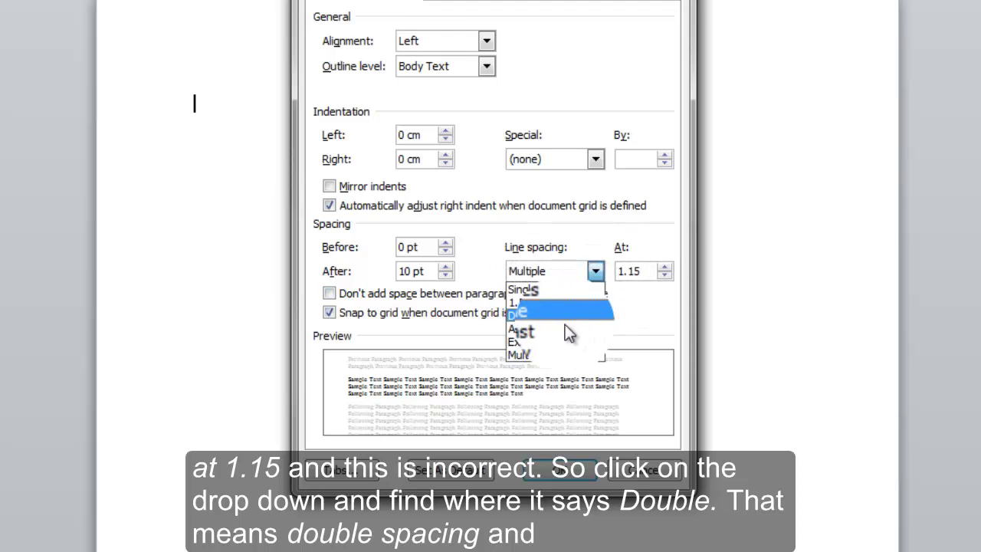
pyautogui.click(522, 315)
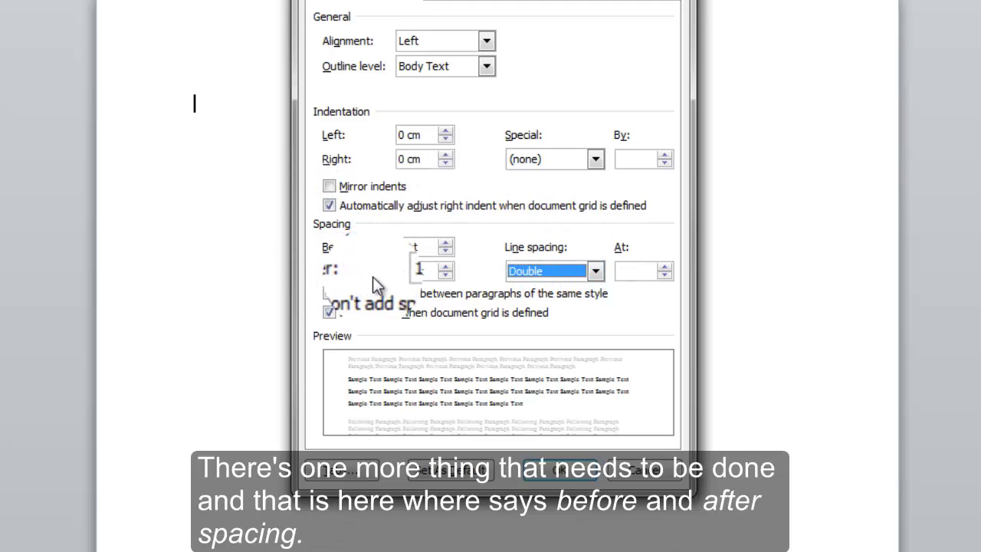
pyautogui.click(444, 277)
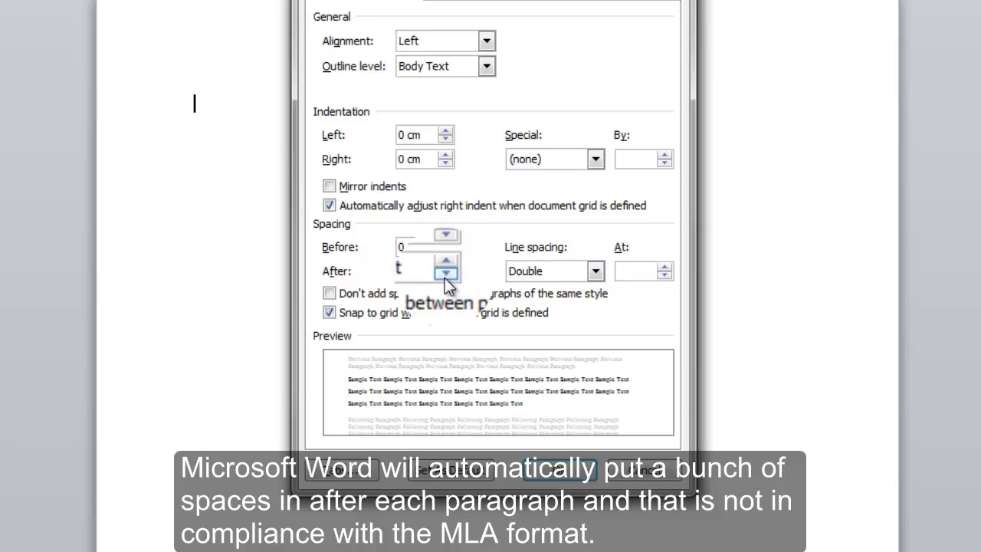
pyautogui.click(445, 277)
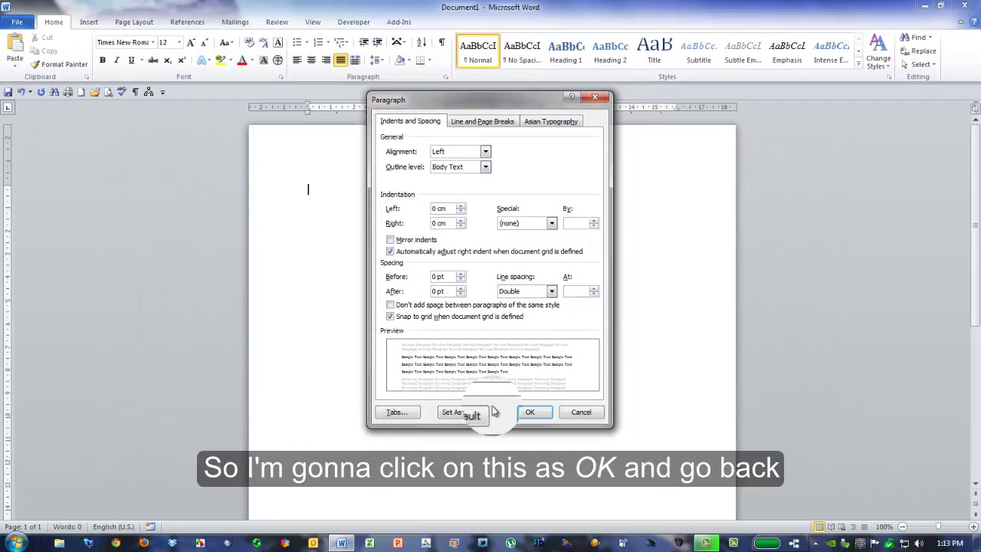
pyautogui.click(537, 412)
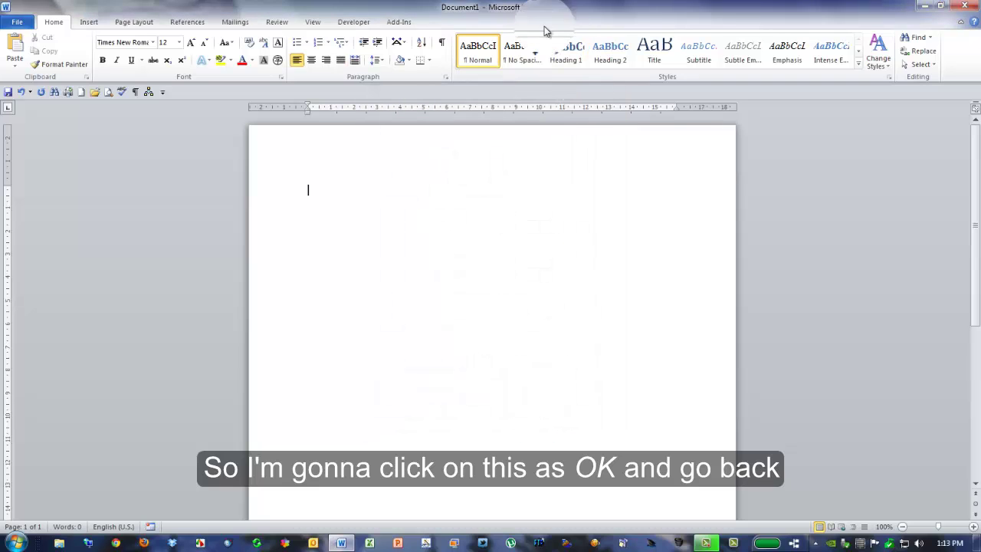
# Make the current paragraph settings the default for all documents based on the Normal.dotm template.
pyautogui.click(445, 78)
pyautogui.click(459, 414)
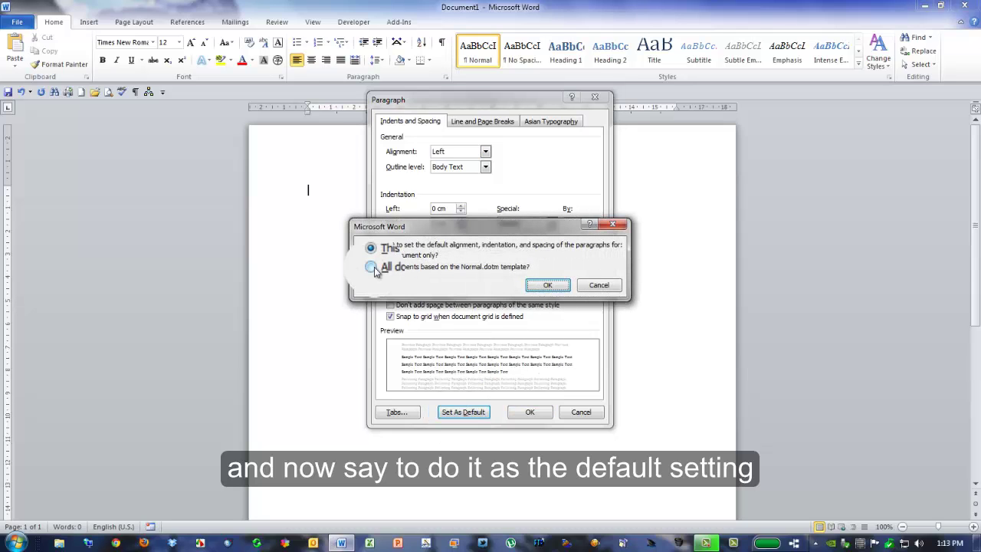
pyautogui.click(372, 267)
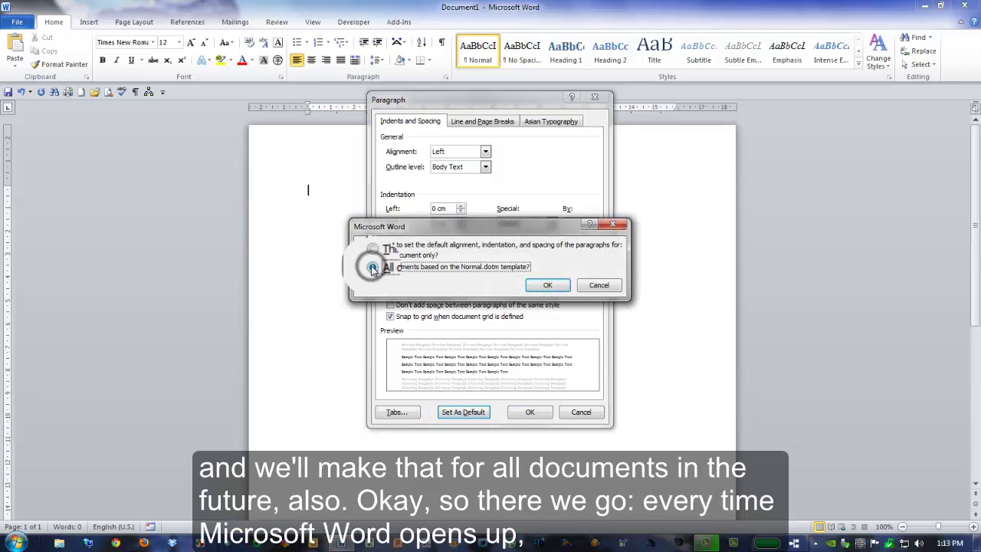
pyautogui.click(548, 285)
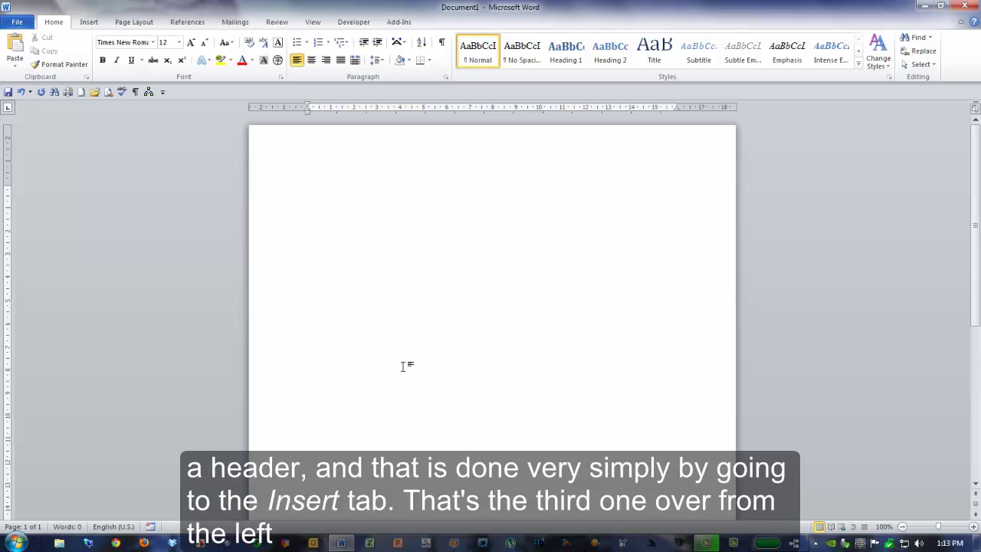
# Insert an automatic page number at the top of the page using the Plain Number 3 style.
pyautogui.click(87, 24)
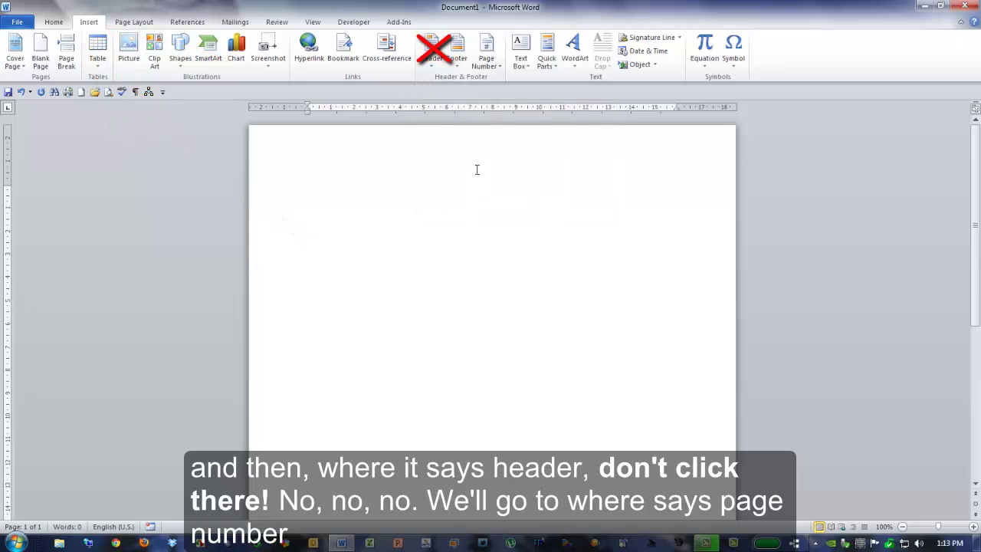
pyautogui.click(497, 68)
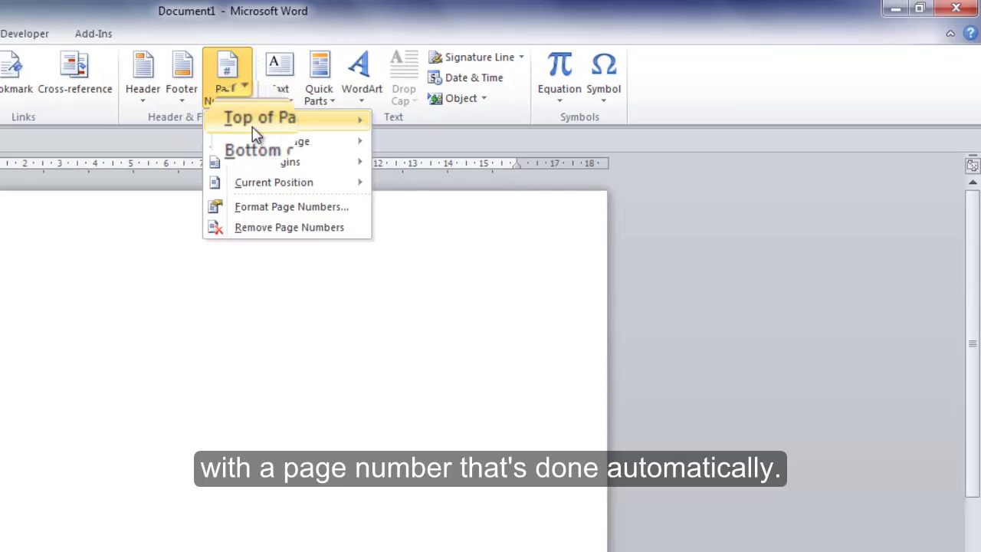
pyautogui.moveTo(259, 129)
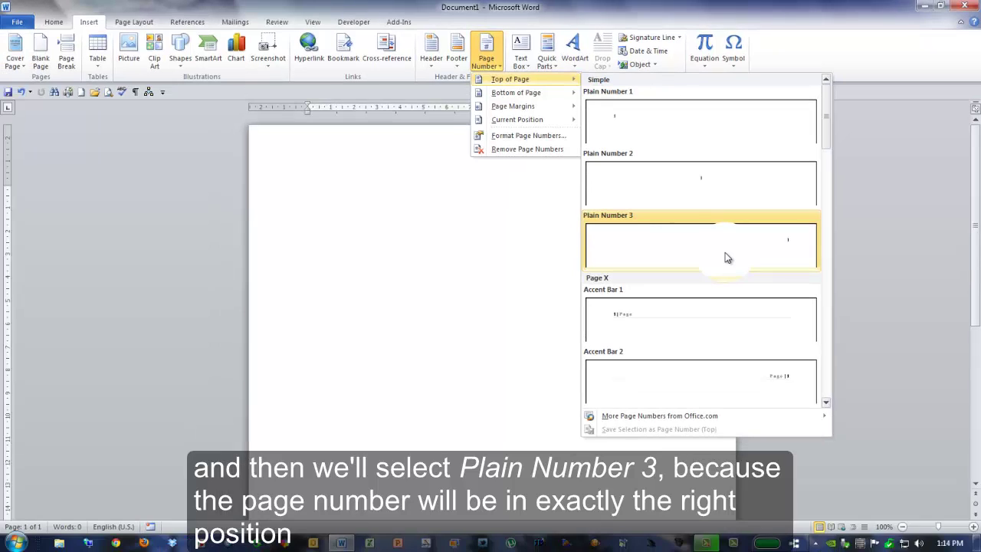
pyautogui.click(725, 254)
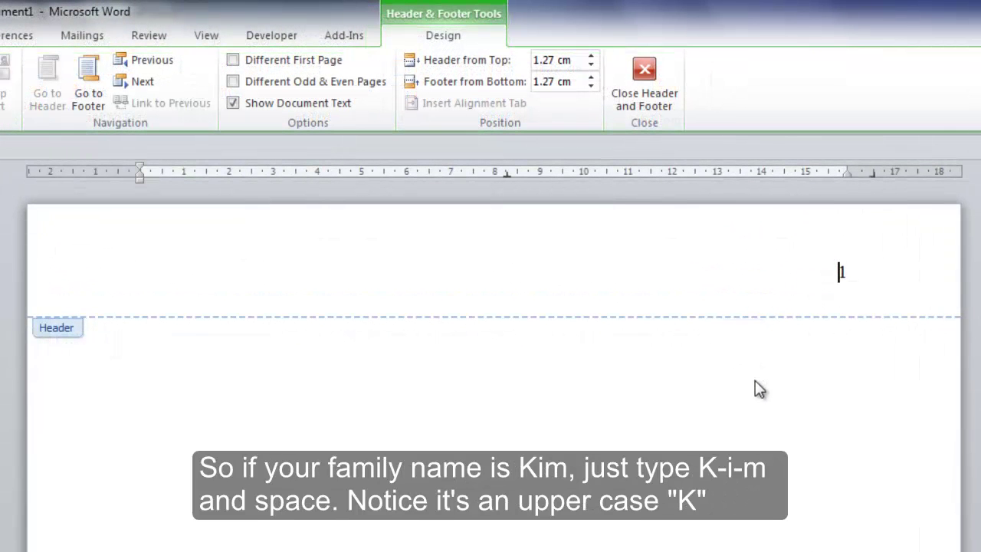
# Enter the student's family name before the page number, separated by a space, and return from the header to the document body.
pyautogui.write('Kim')
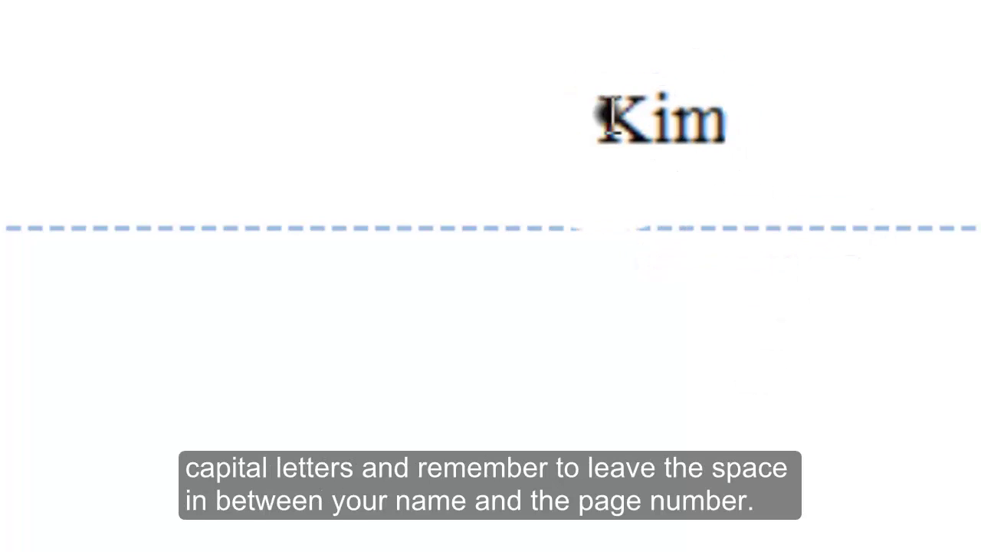
pyautogui.moveTo(612, 115); pyautogui.dragTo(631, 123)
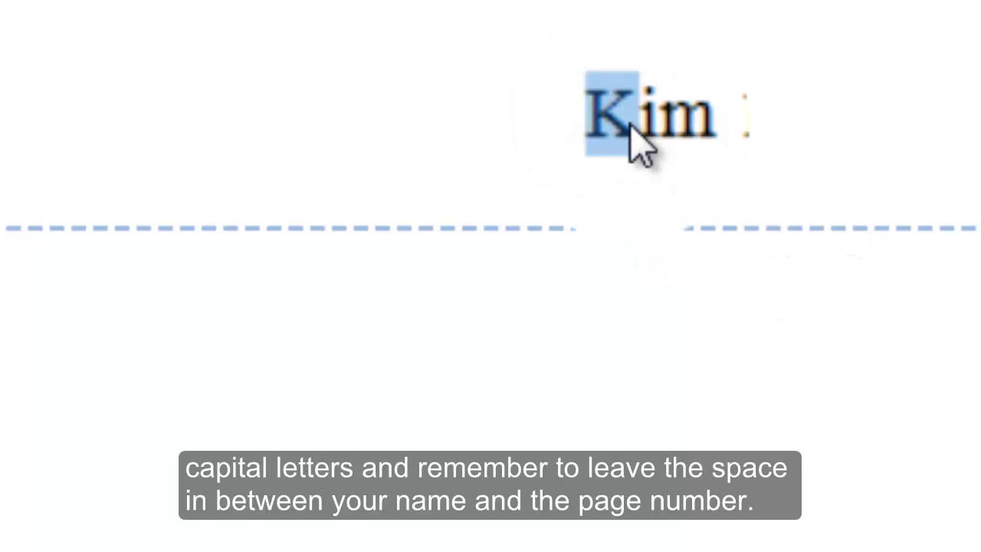
pyautogui.click(696, 119)
pyautogui.click(685, 121)
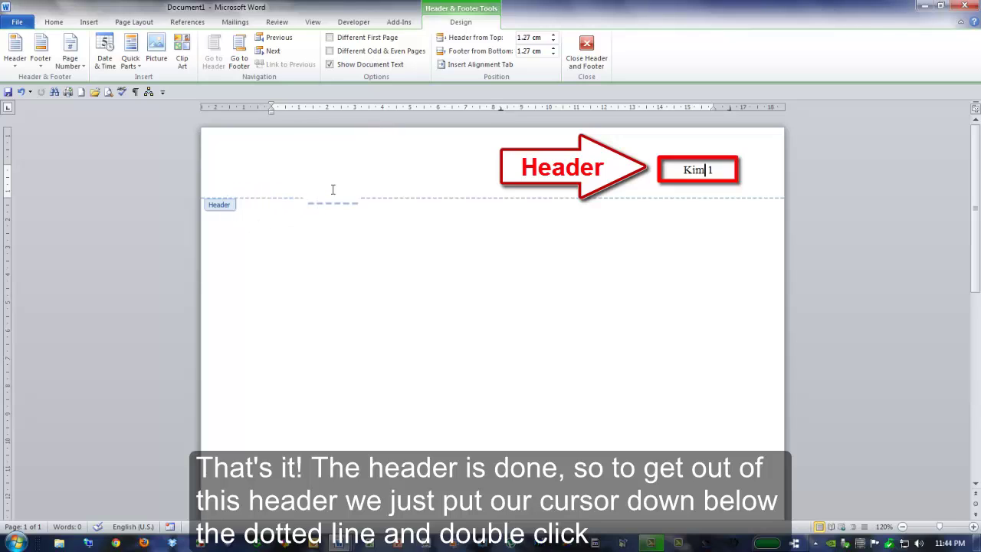
pyautogui.doubleClick(267, 222)
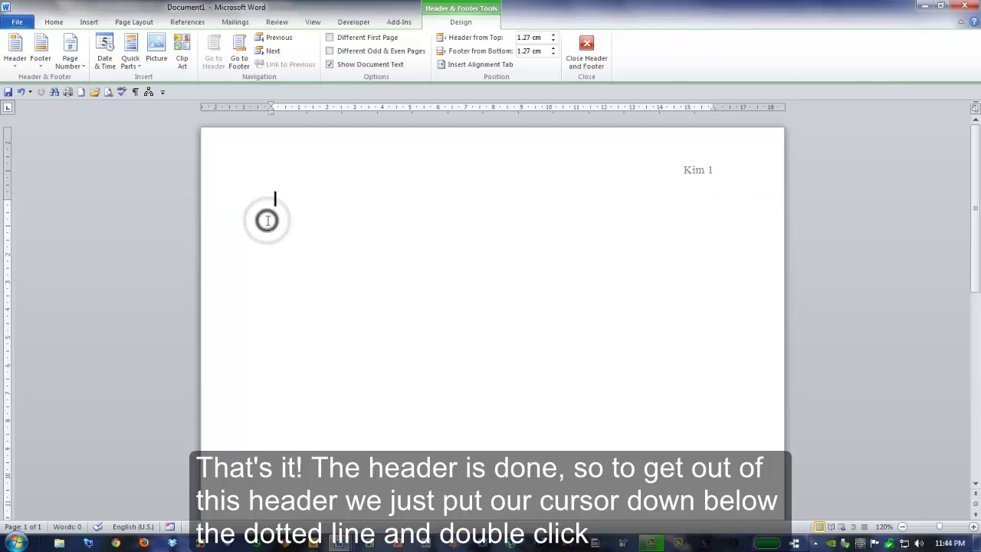
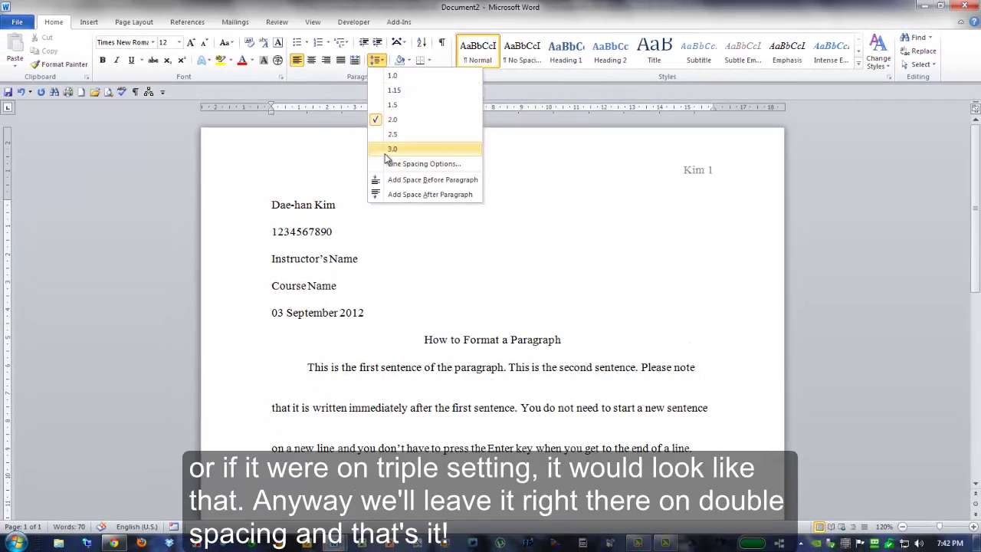
# Set the body paragraph's line spacing to 2.0.
pyautogui.click(378, 121)
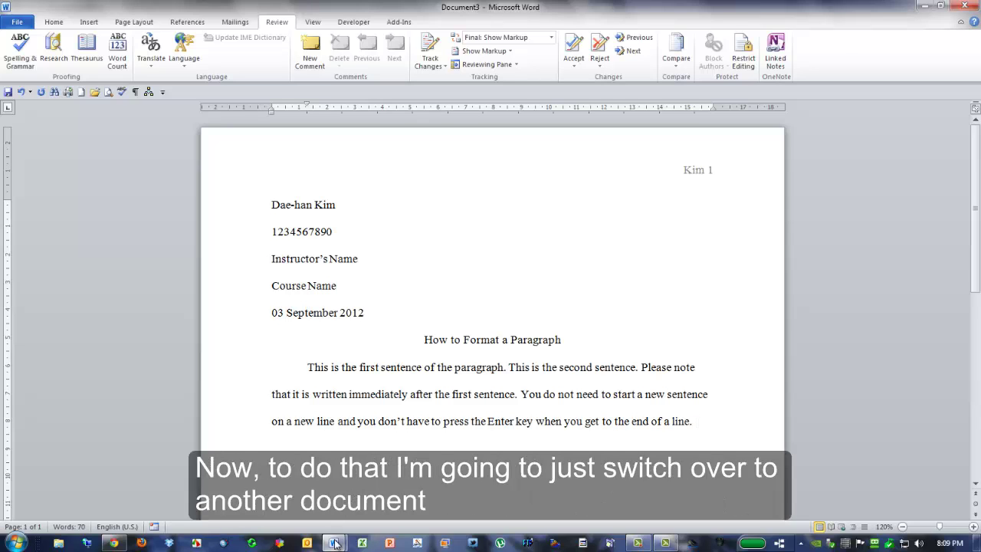
# Switch to the single-spaced student document, Document2, and clear its text selection.
pyautogui.moveTo(334, 544)
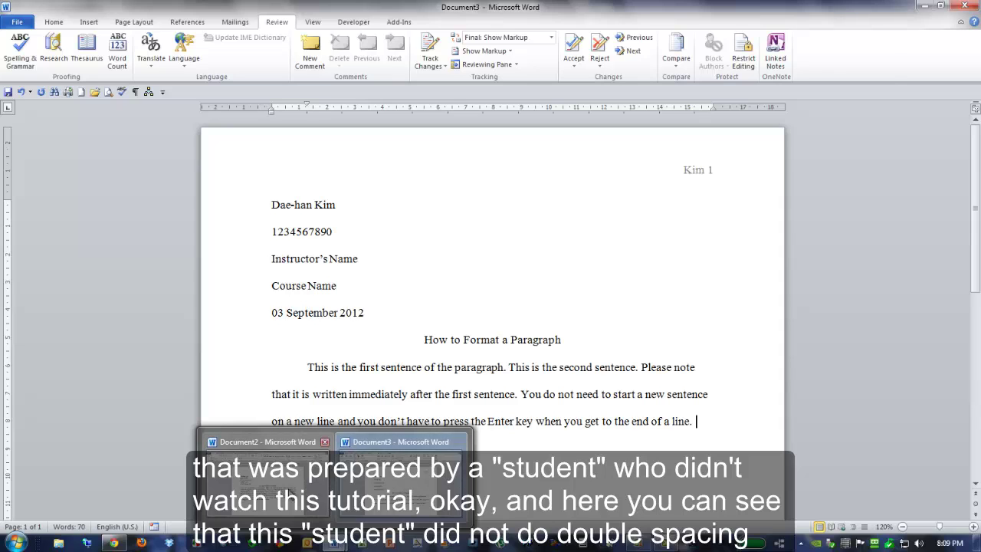
pyautogui.click(265, 484)
pyautogui.hotkey('ctrl', 'a')
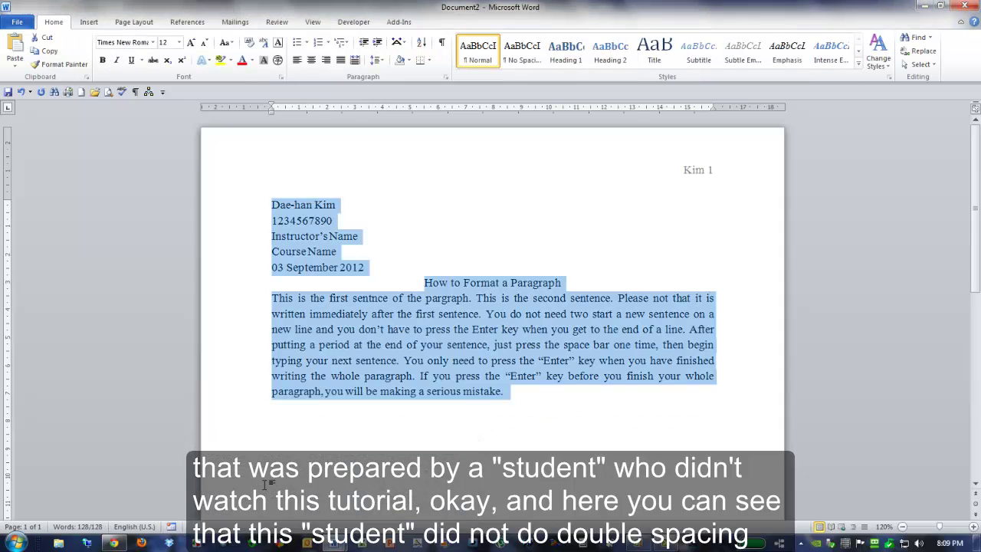
pyautogui.click(417, 398)
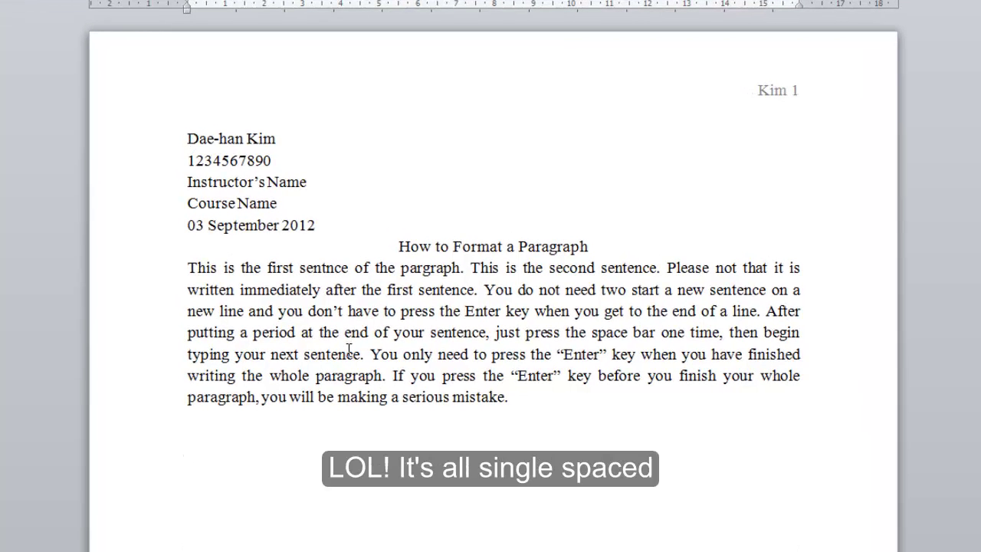
# Add an empty line after each line of the heading block and after the title to imitate double spacing.
pyautogui.click(280, 136)
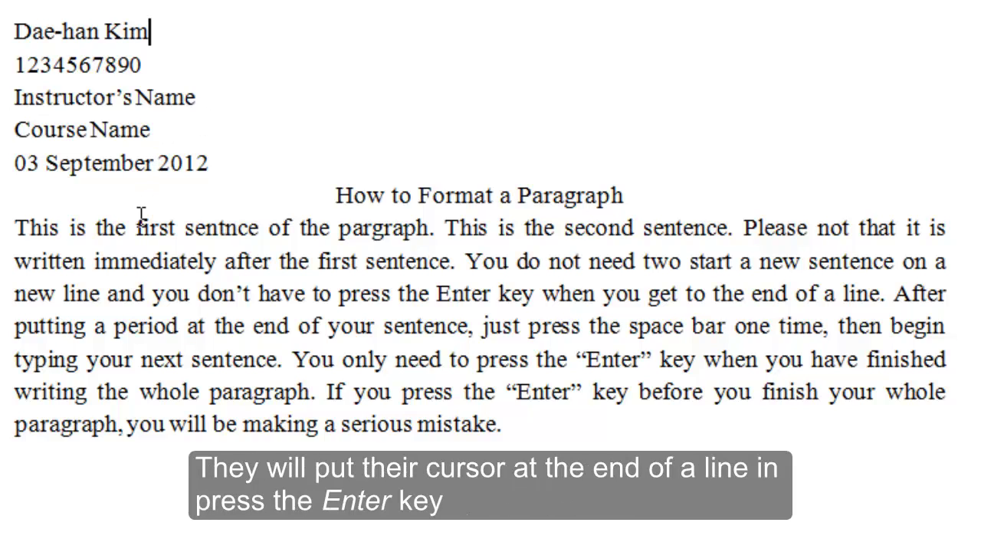
pyautogui.press('Return')
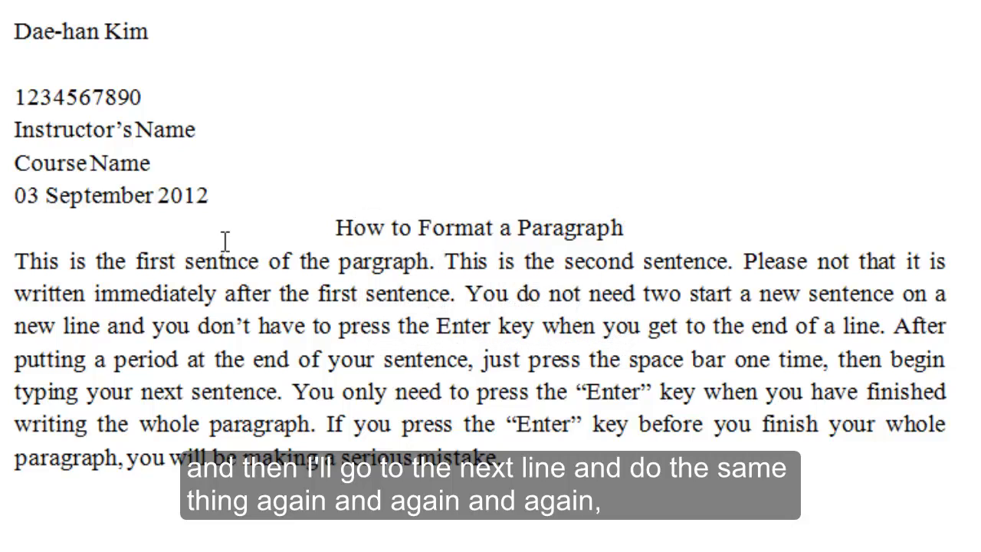
pyautogui.click(191, 103)
pyautogui.press('Return')
pyautogui.click(198, 164)
pyautogui.press('Return')
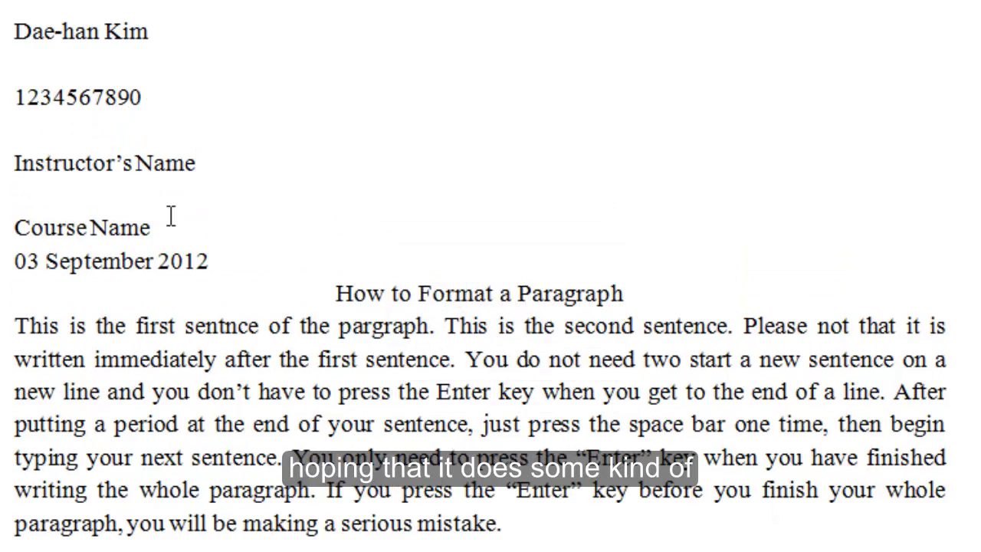
pyautogui.click(190, 230)
pyautogui.press('Return')
pyautogui.click(243, 291)
pyautogui.press('Return')
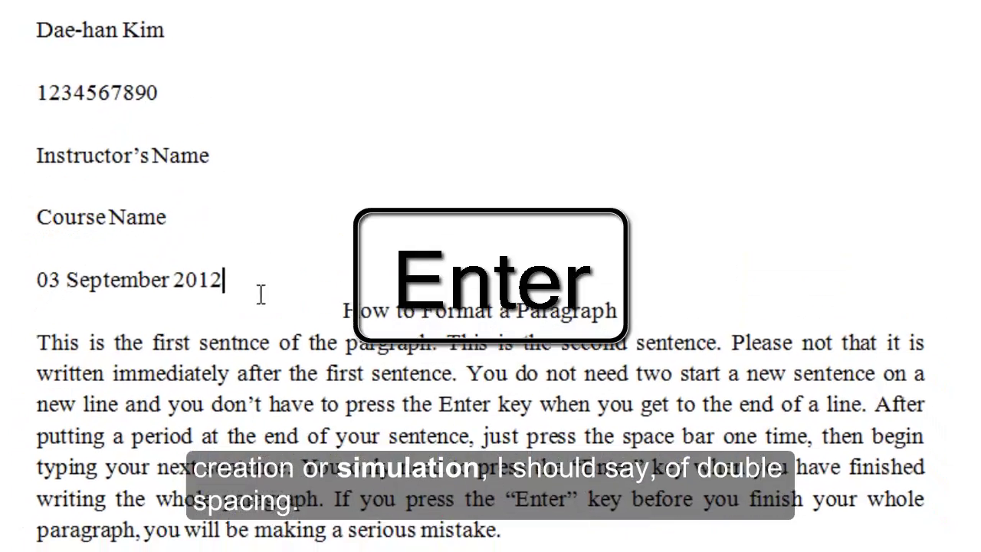
pyautogui.press('Return')
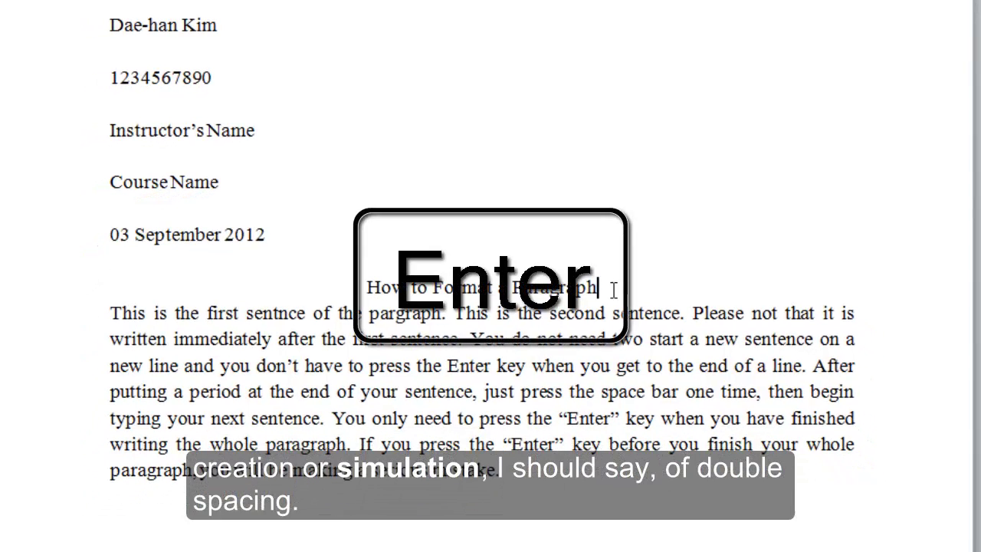
pyautogui.press('Return')
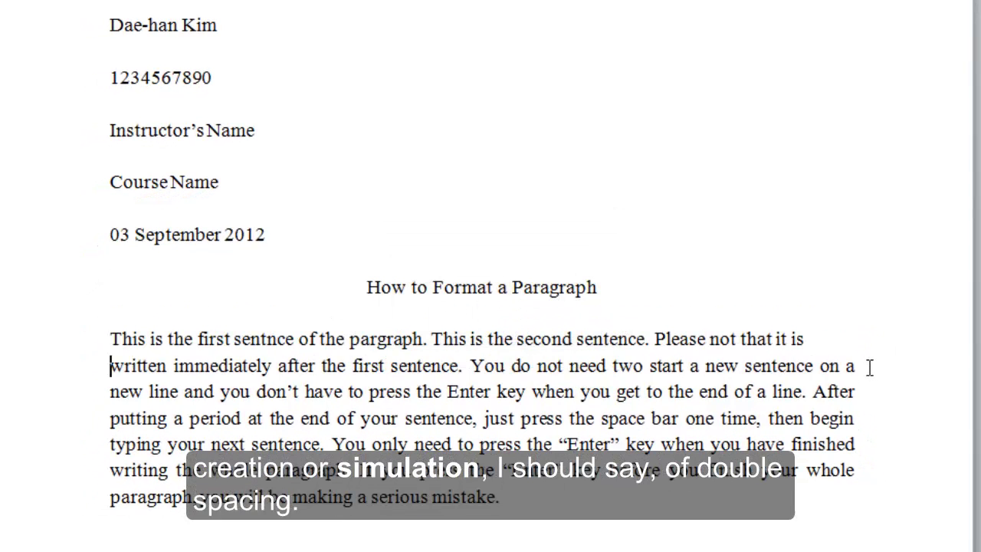
# Insert a line break at the end of each remaining full line of the body paragraph.
pyautogui.click(872, 365)
pyautogui.press('Return')
pyautogui.click(866, 396)
pyautogui.press('Return')
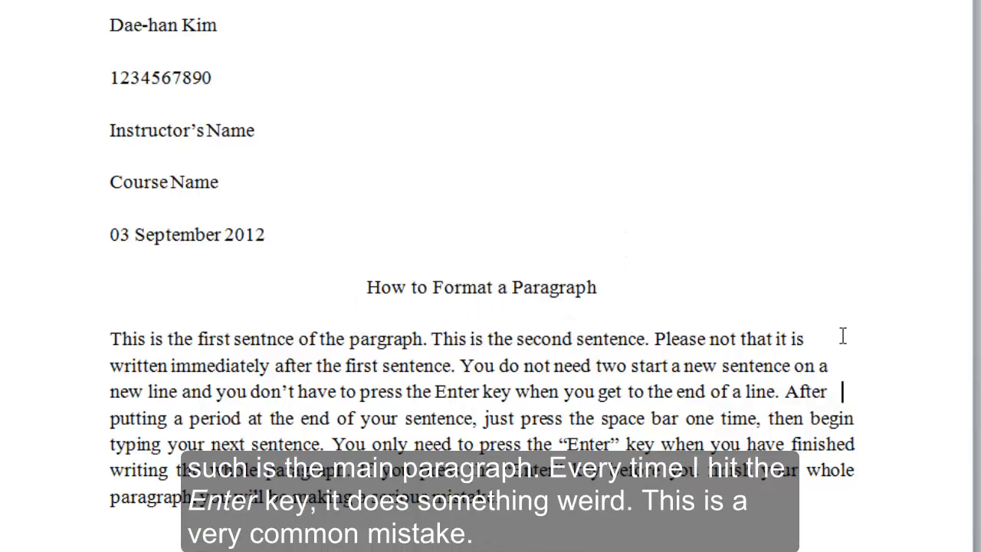
pyautogui.click(866, 420)
pyautogui.press('Return')
pyautogui.click(864, 443)
pyautogui.press('Return')
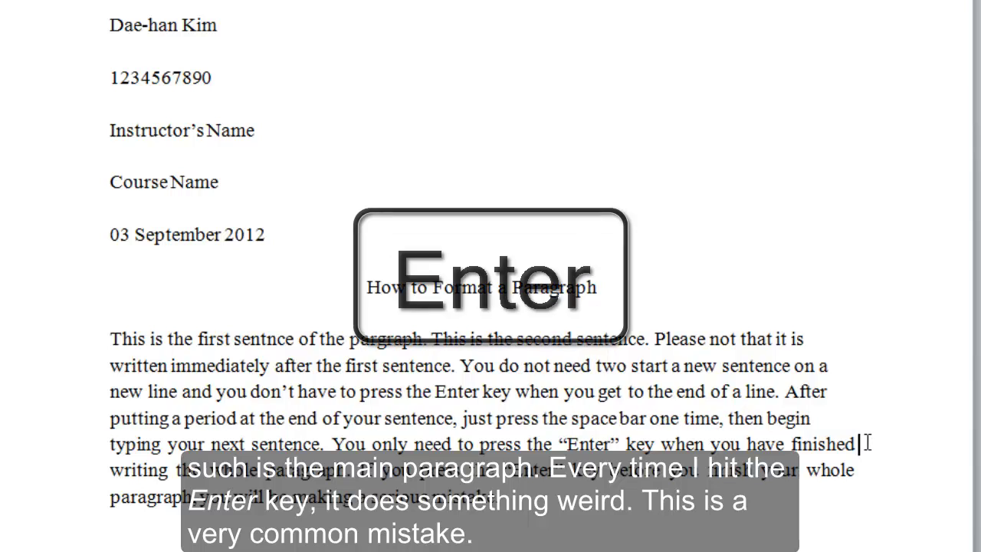
pyautogui.click(865, 470)
pyautogui.press('Return')
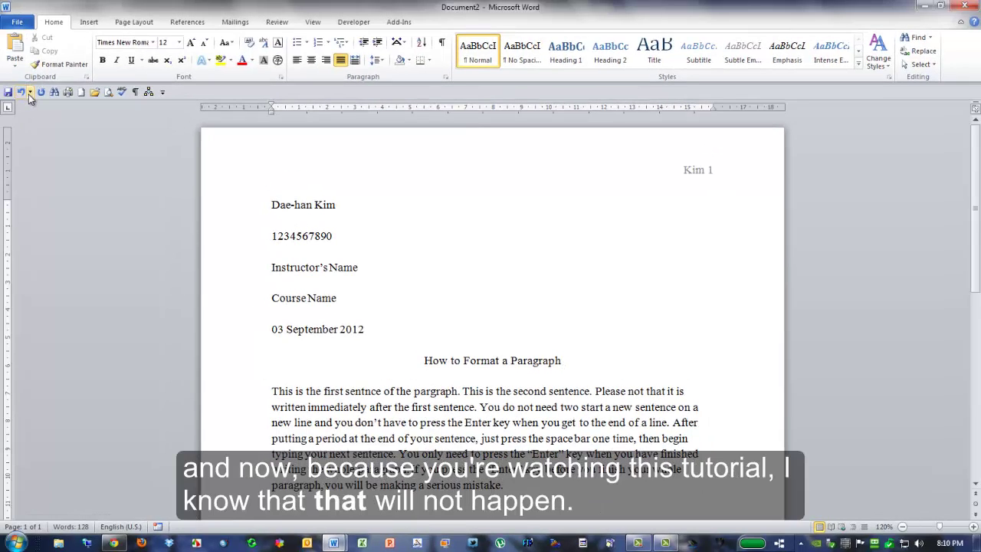
# Undo all the line breaks added to the heading block, title and body paragraph at once.
pyautogui.click(30, 92)
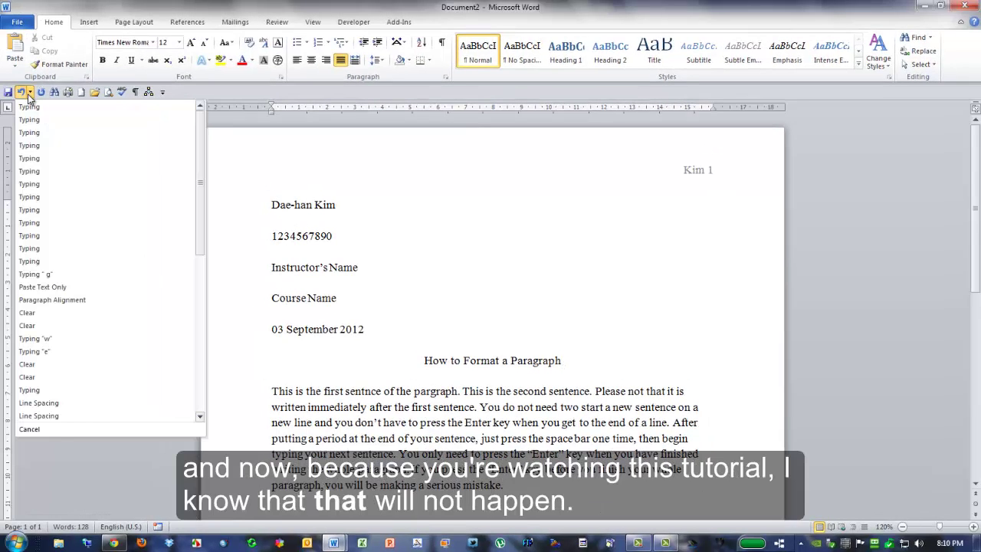
pyautogui.click(31, 275)
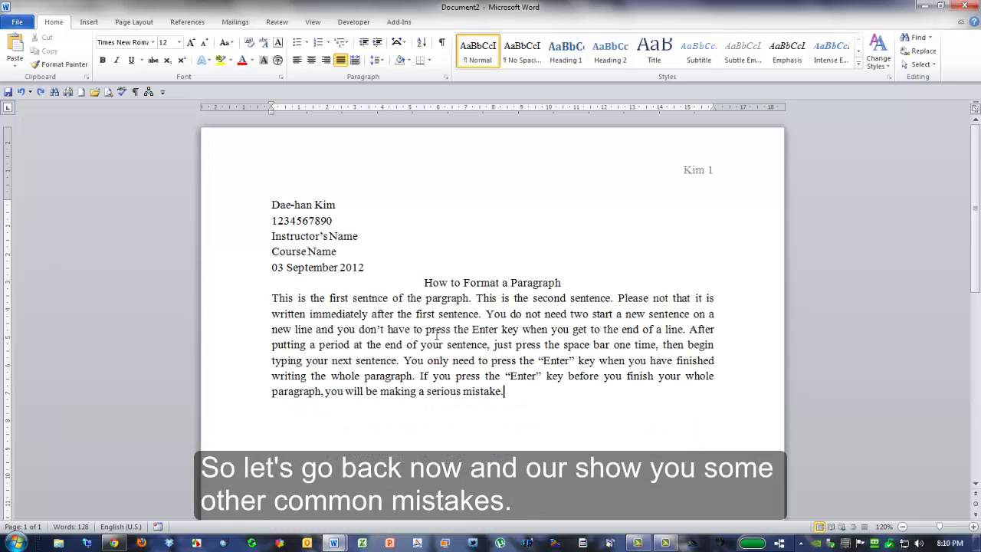
# Examine the spelling in the body paragraph, highlighting the words "sentnce" and "pargraph" in the first sentence.
pyautogui.click(385, 343)
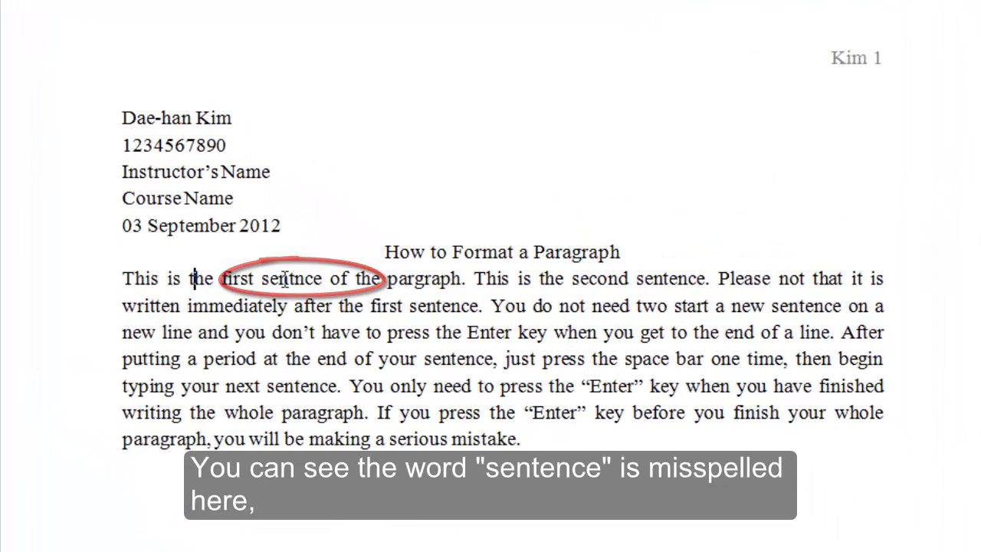
pyautogui.doubleClick(287, 282)
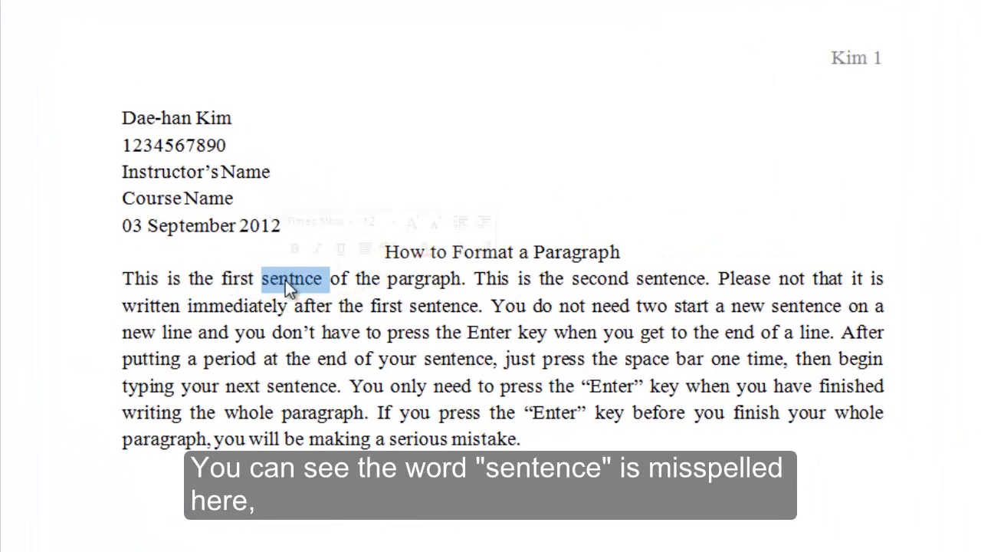
pyautogui.doubleClick(421, 289)
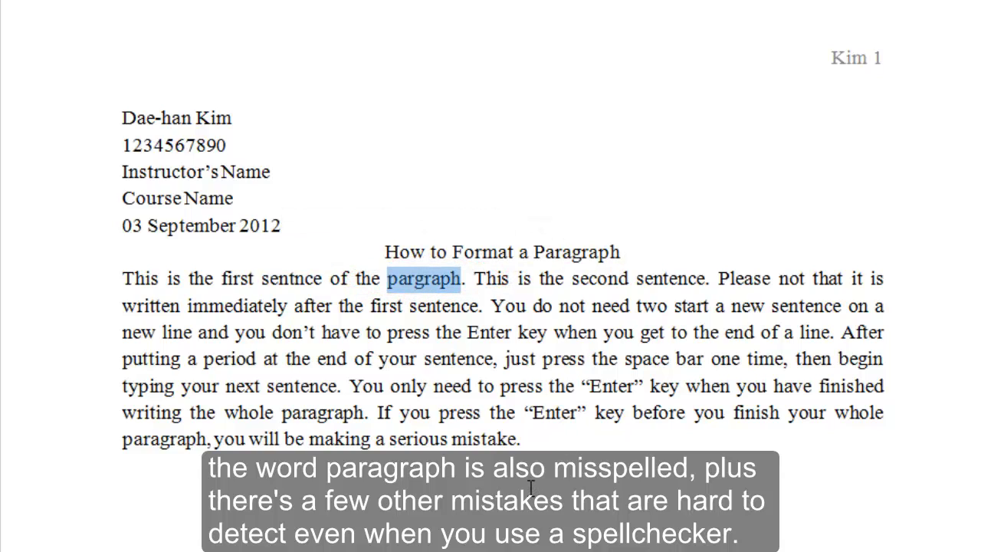
pyautogui.click(232, 311)
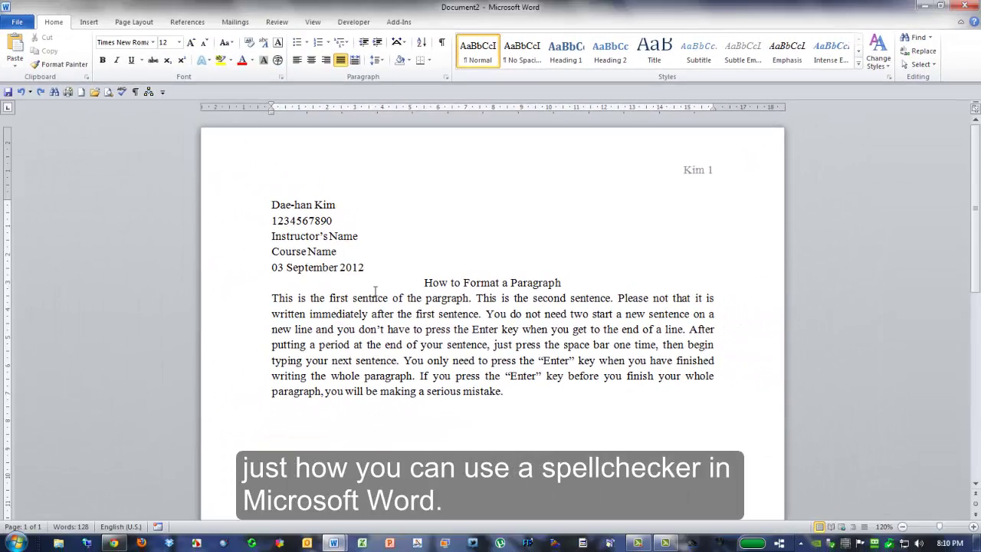
# Turn on spelling checks as you type in the program's proofing options.
pyautogui.click(16, 23)
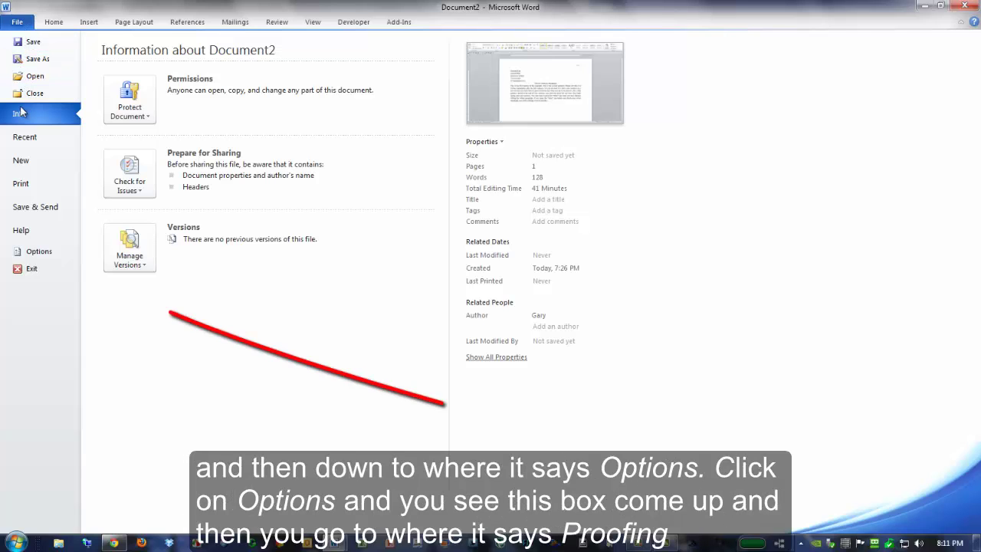
pyautogui.click(34, 251)
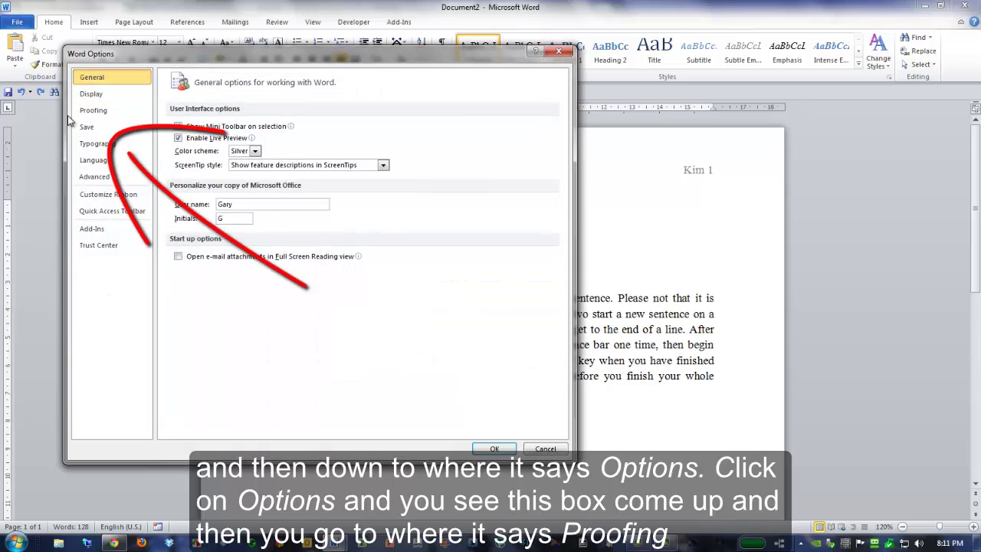
pyautogui.click(93, 112)
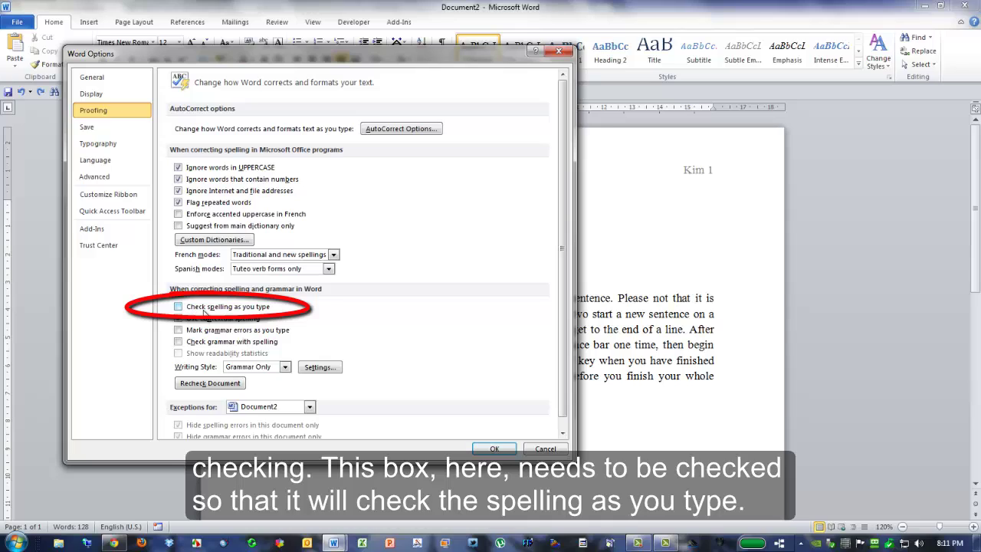
pyautogui.click(178, 307)
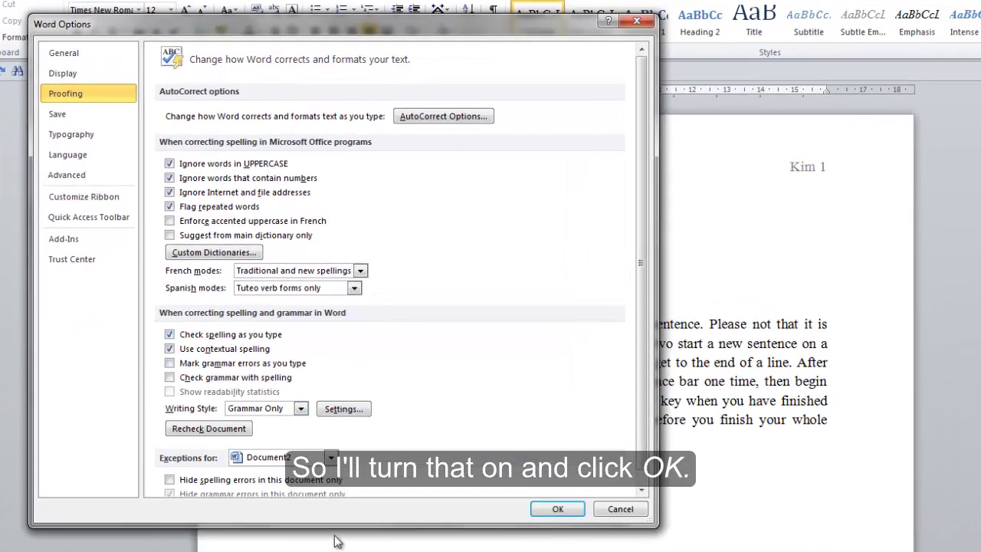
pyautogui.click(558, 510)
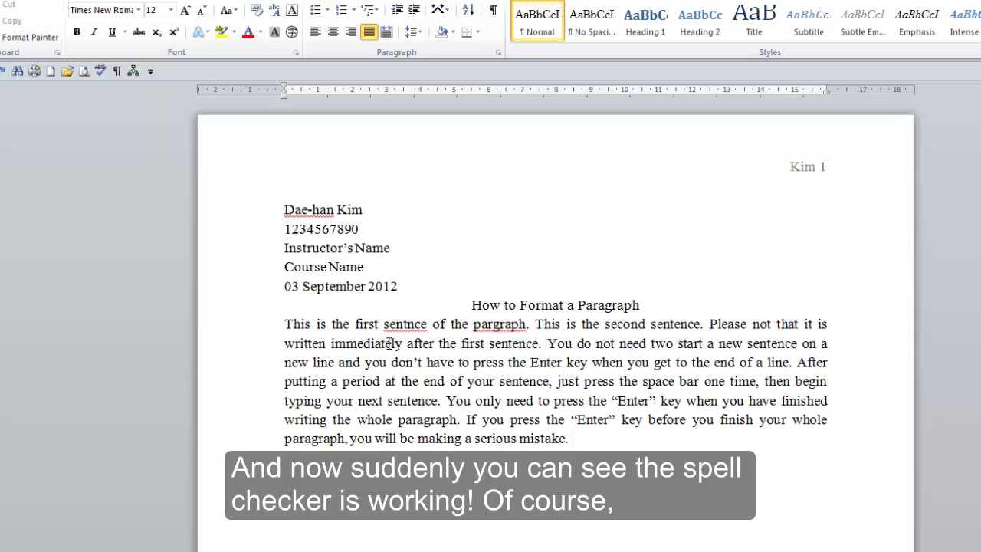
# Ignore the spelling flag on the student's first name in the heading block.
pyautogui.click(302, 210)
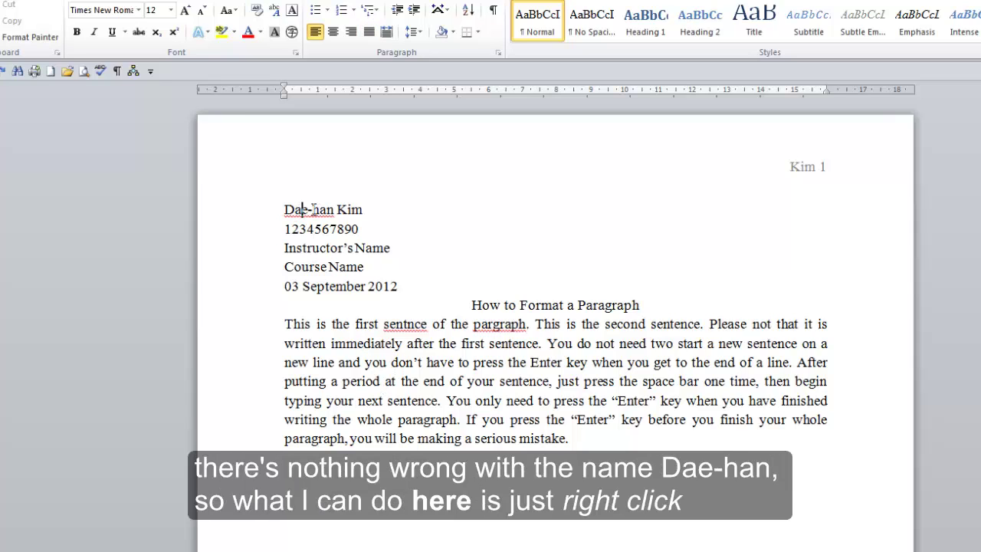
pyautogui.rightClick(312, 210)
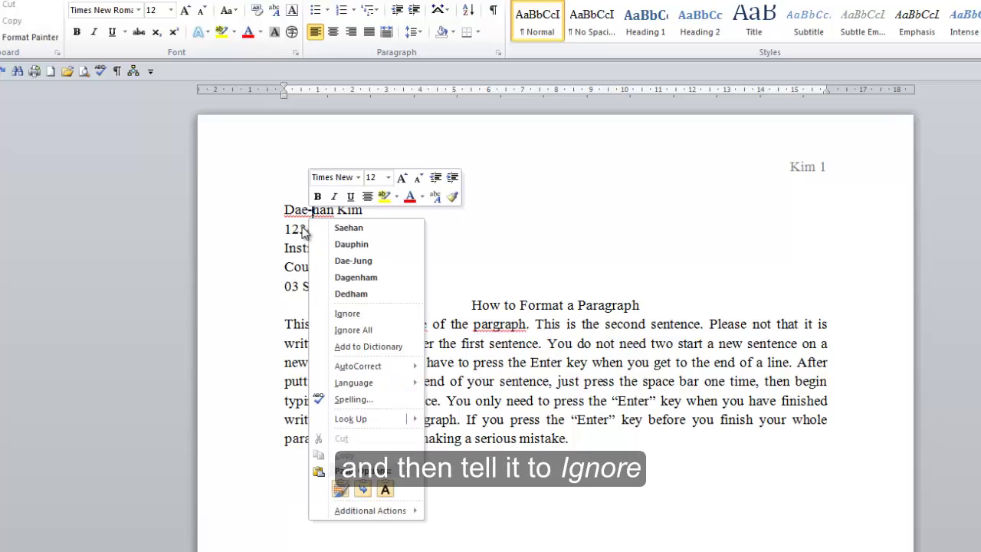
pyautogui.click(353, 316)
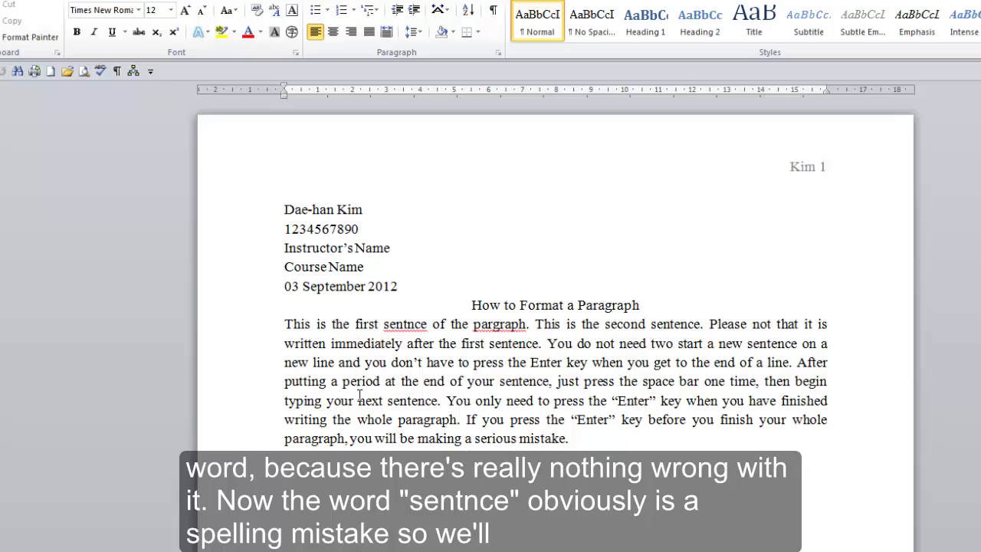
# Correct "sentnce" to "sentence" and "pargraph" to "paragraph" in the first sentence using the spelling suggestions.
pyautogui.click(404, 325)
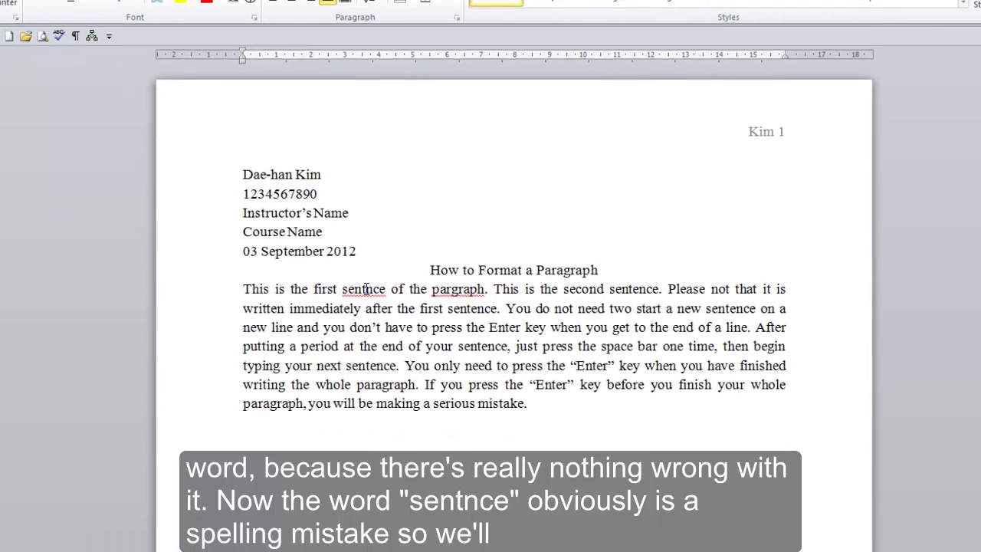
pyautogui.rightClick(409, 326)
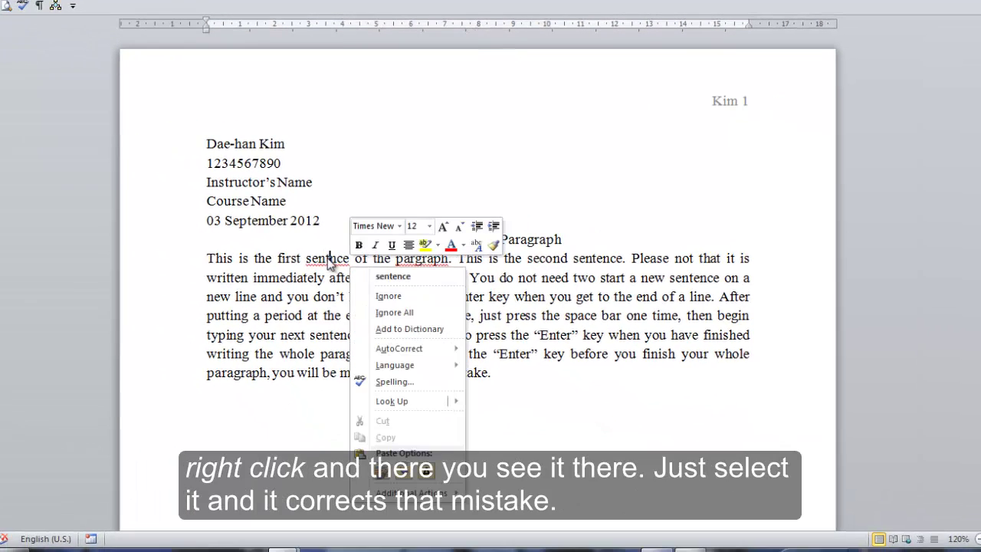
pyautogui.click(392, 278)
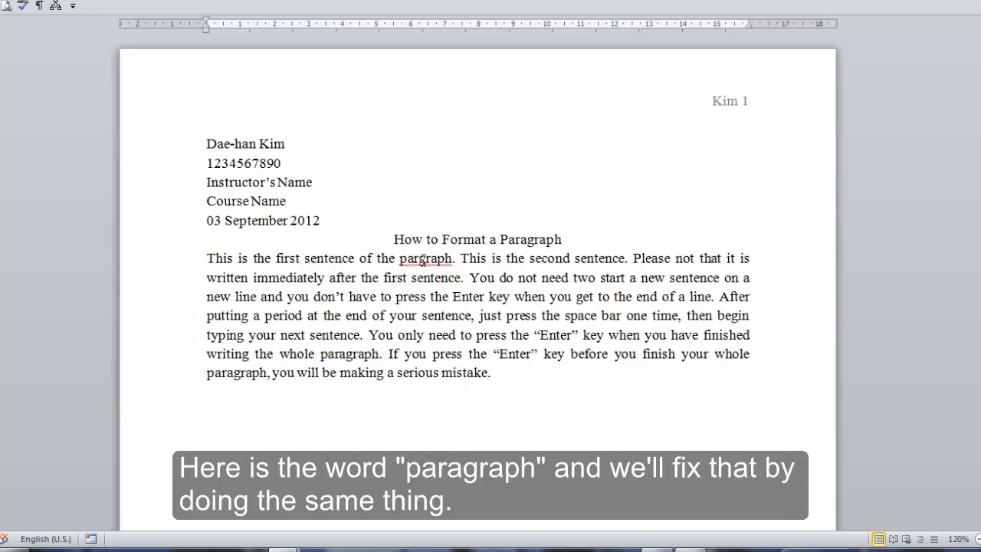
pyautogui.rightClick(421, 260)
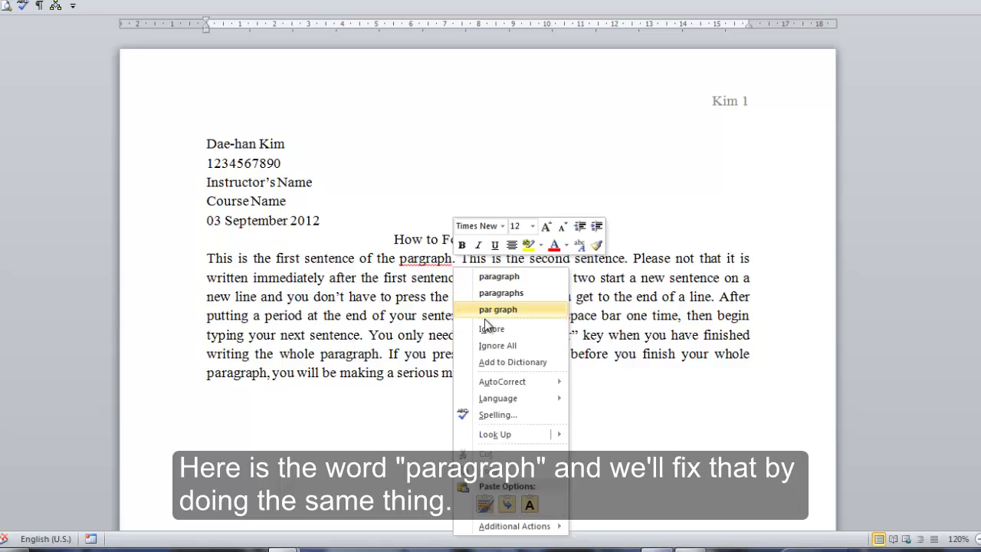
pyautogui.click(511, 278)
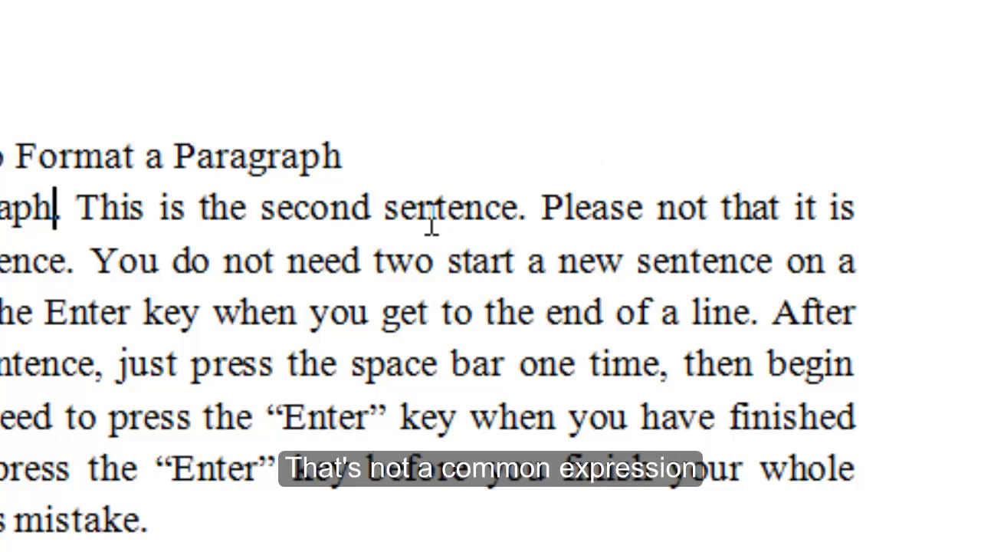
# Change "not" to "note" in "Please not that" and "two" to "to" in "need two start".
pyautogui.click(713, 208)
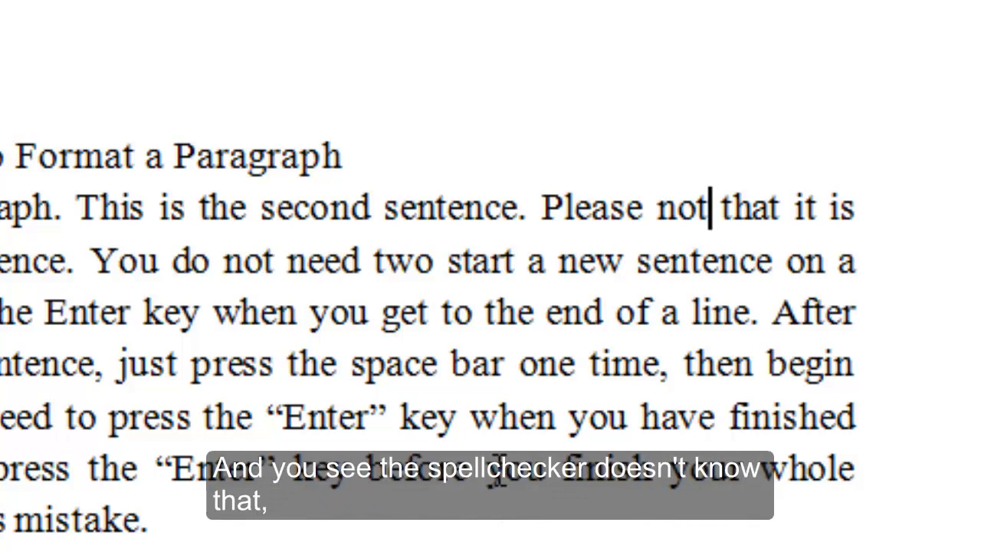
pyautogui.write('e')
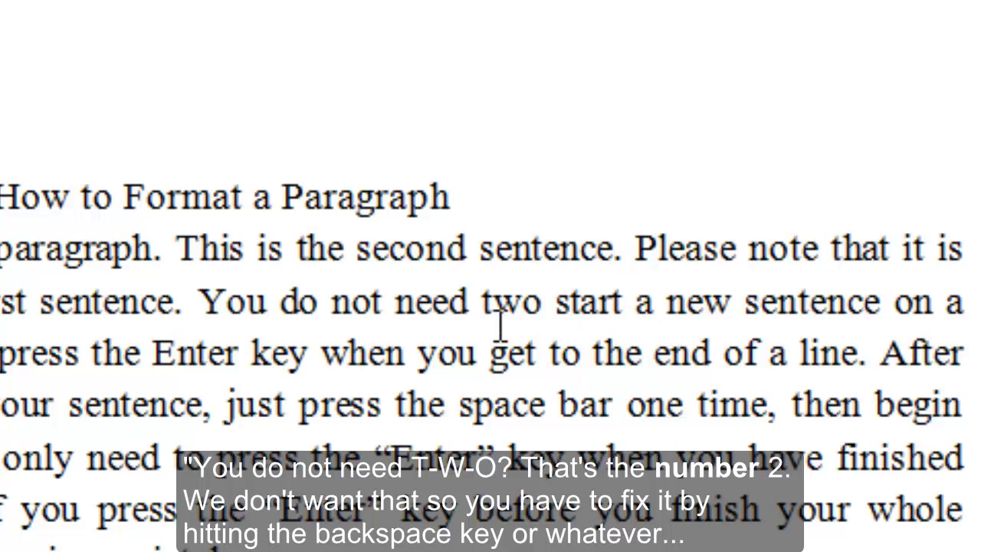
pyautogui.click(524, 301)
pyautogui.press('BackSpace')
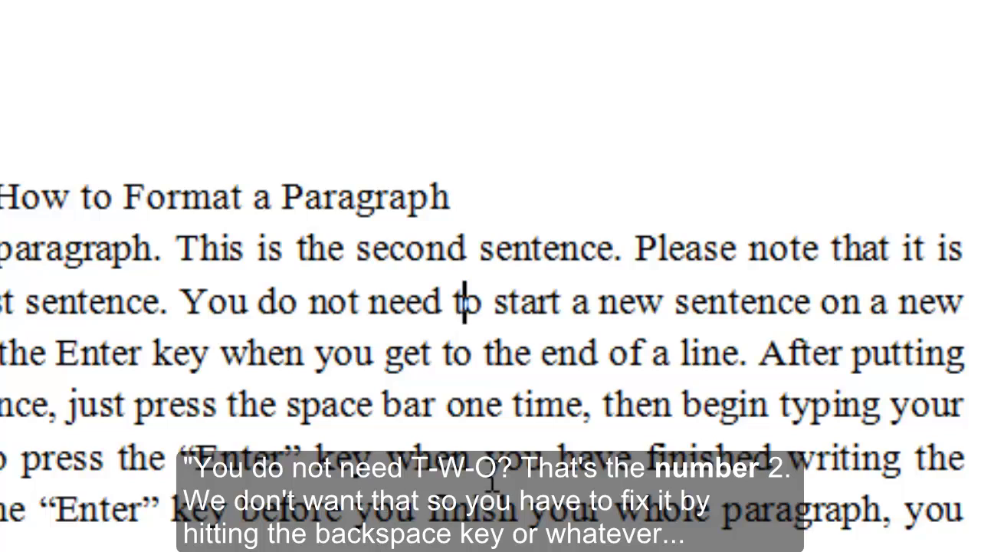
# Run the Spelling & Grammar check from the start of the body paragraph and dismiss its completion message.
pyautogui.click(309, 360)
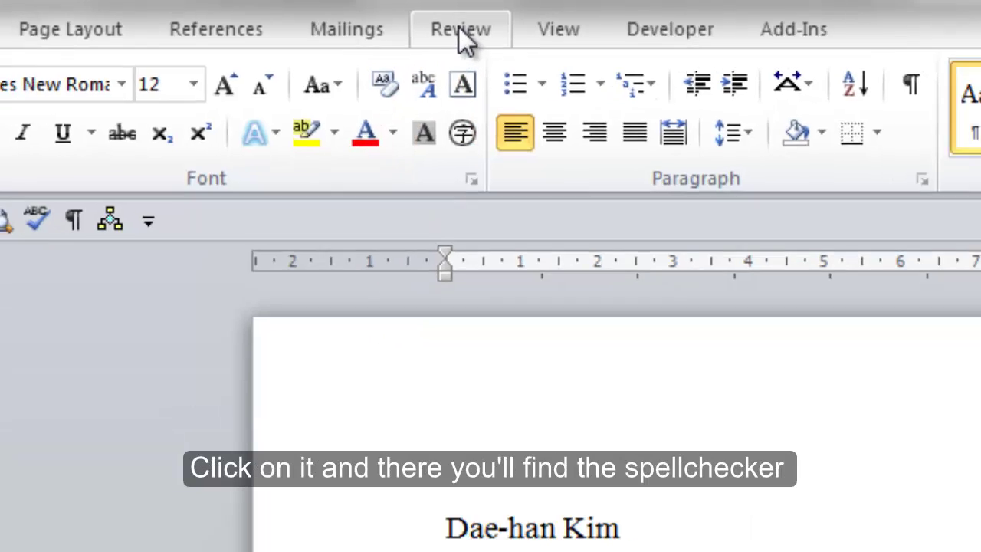
pyautogui.click(494, 35)
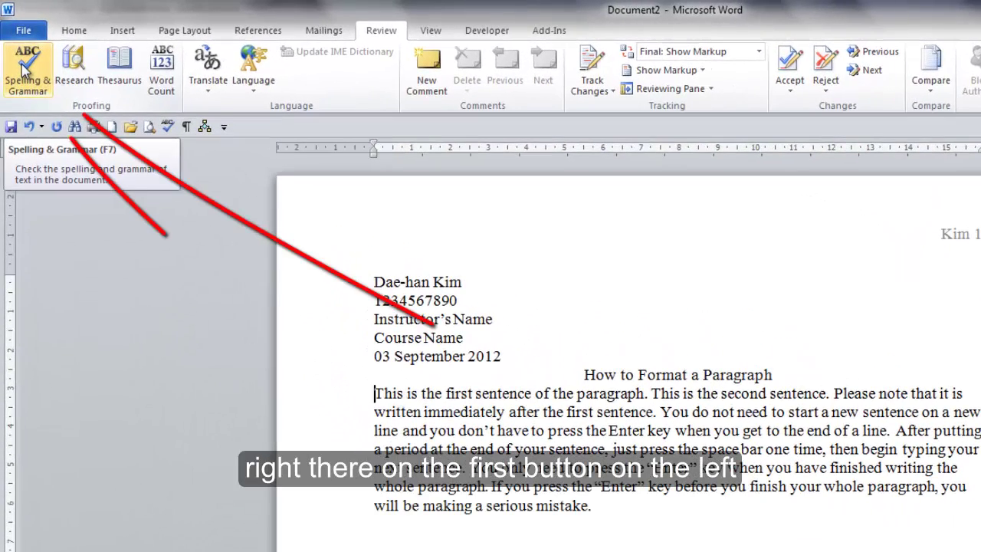
pyautogui.click(23, 71)
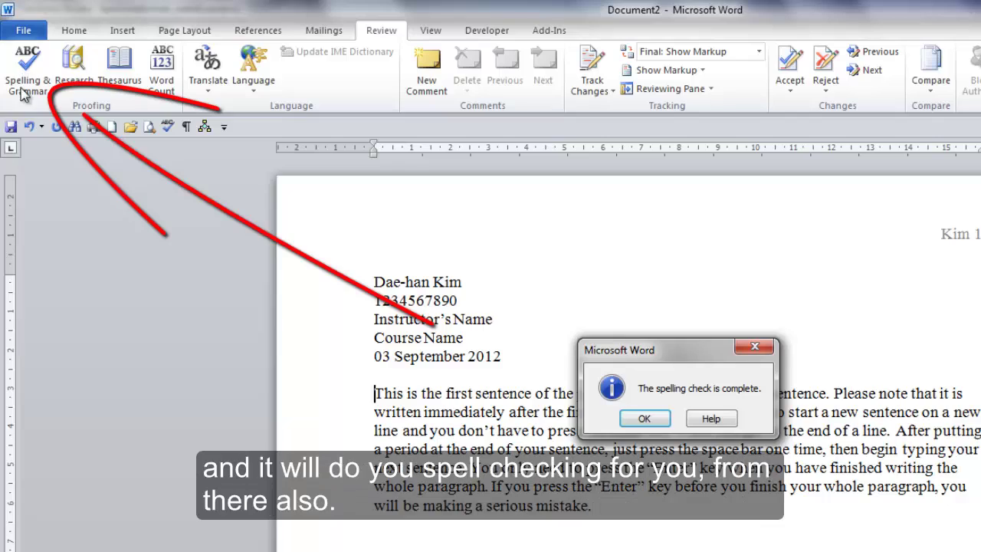
pyautogui.click(645, 419)
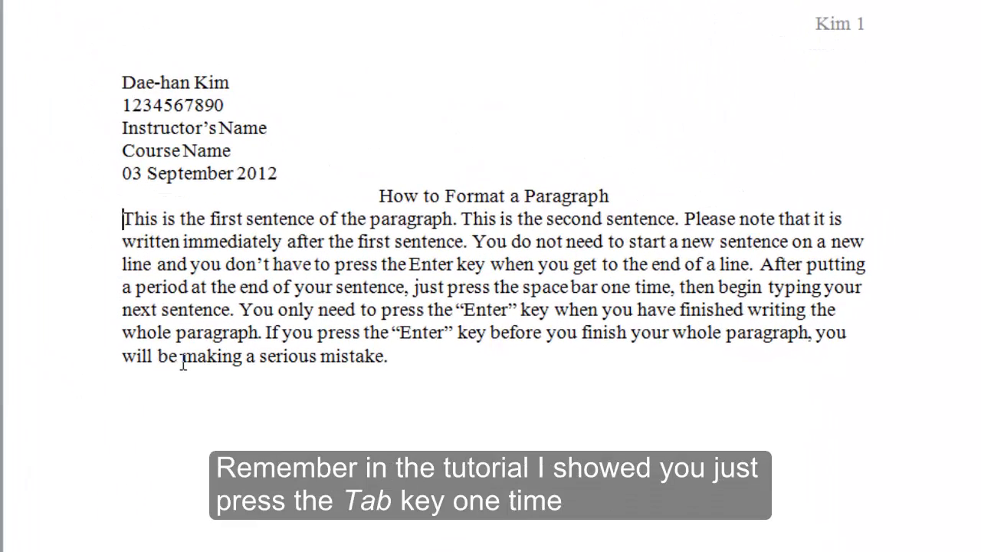
# Try indenting the body paragraph's first line with a tab and with a row of spaces, removing both.
pyautogui.press('Tab')
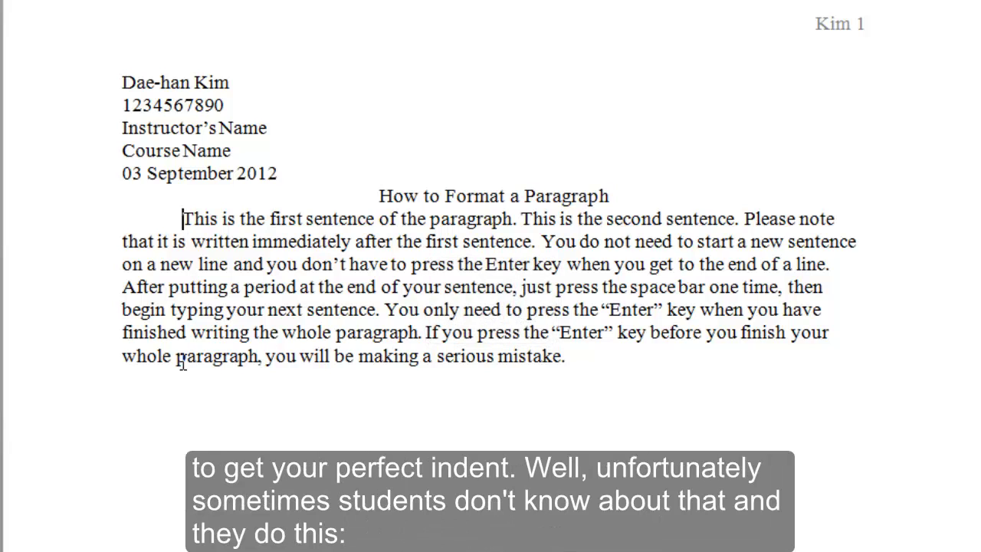
pyautogui.press('BackSpace')
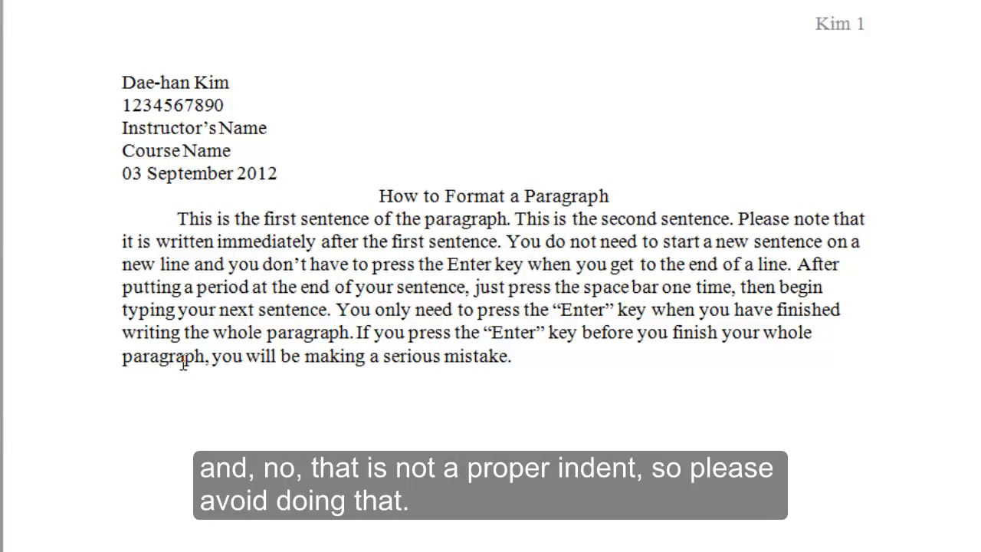
pyautogui.press('BackSpace')
pyautogui.press('BackSpace')
pyautogui.press('BackSpace')
pyautogui.press('BackSpace')
pyautogui.press('BackSpace')
pyautogui.press('BackSpace')
pyautogui.press('BackSpace')
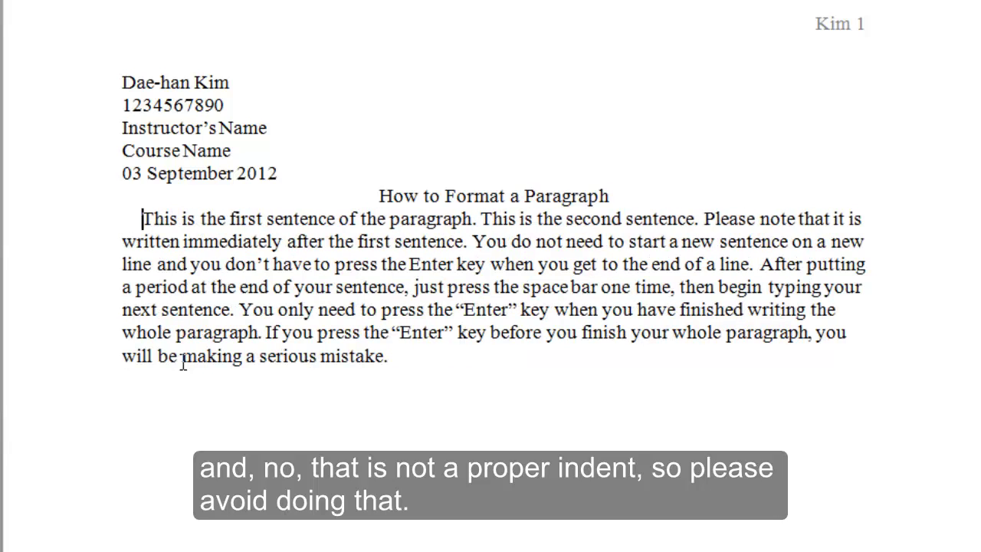
pyautogui.press('BackSpace')
pyautogui.press('BackSpace')
pyautogui.press('BackSpace')
pyautogui.press('BackSpace')
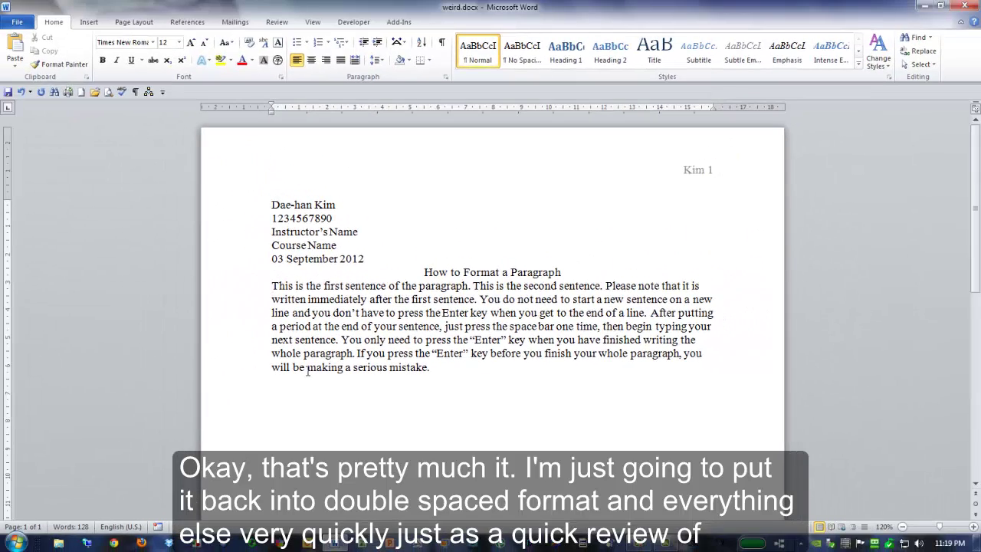
# Indent the body paragraph's first line with one tab and set the whole document's line spacing to 2.0.
pyautogui.press('Tab')
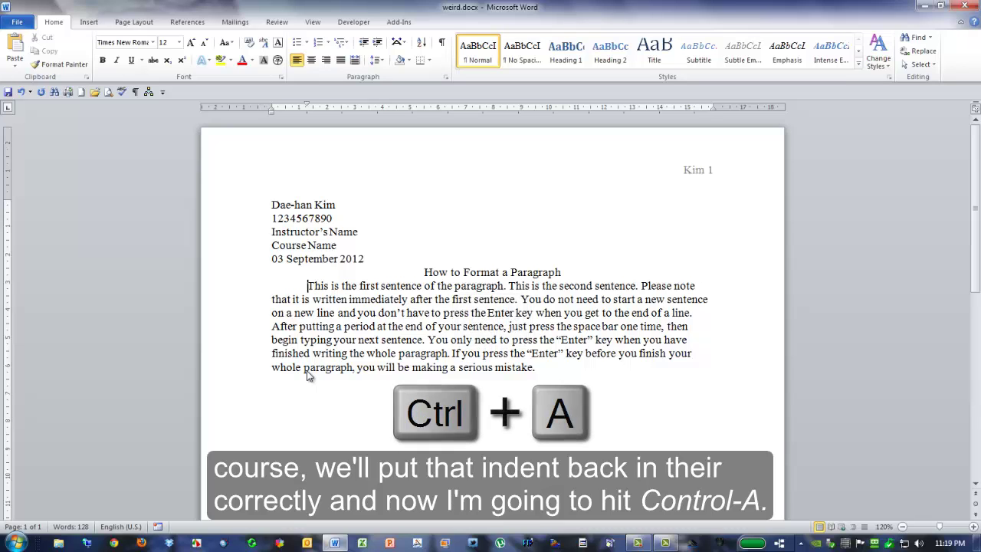
pyautogui.hotkey('ctrl', 'a')
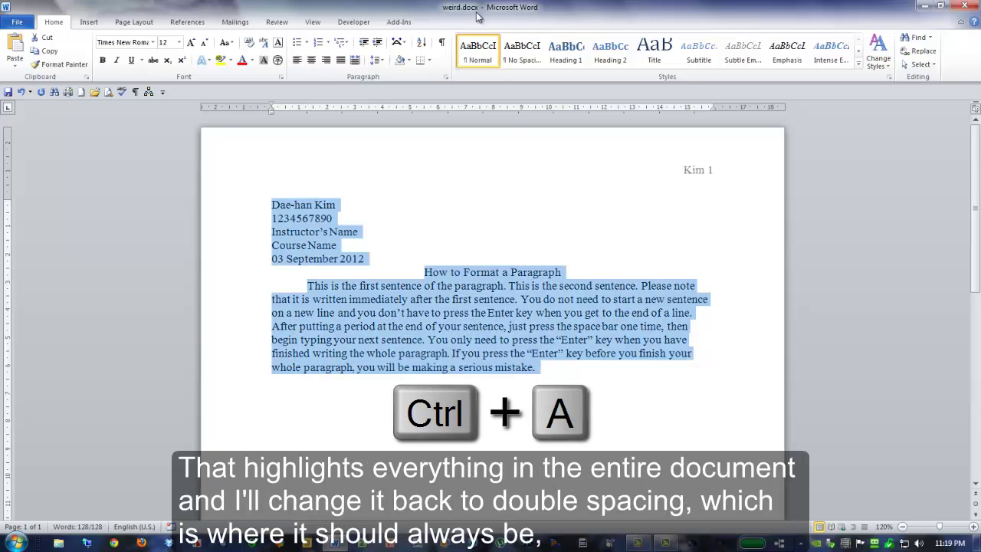
pyautogui.click(376, 60)
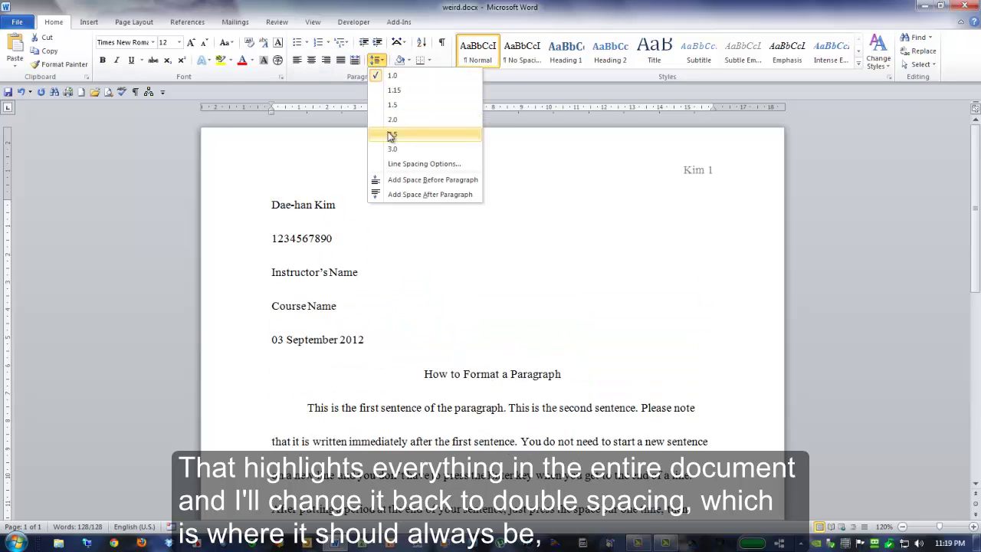
pyautogui.click(393, 120)
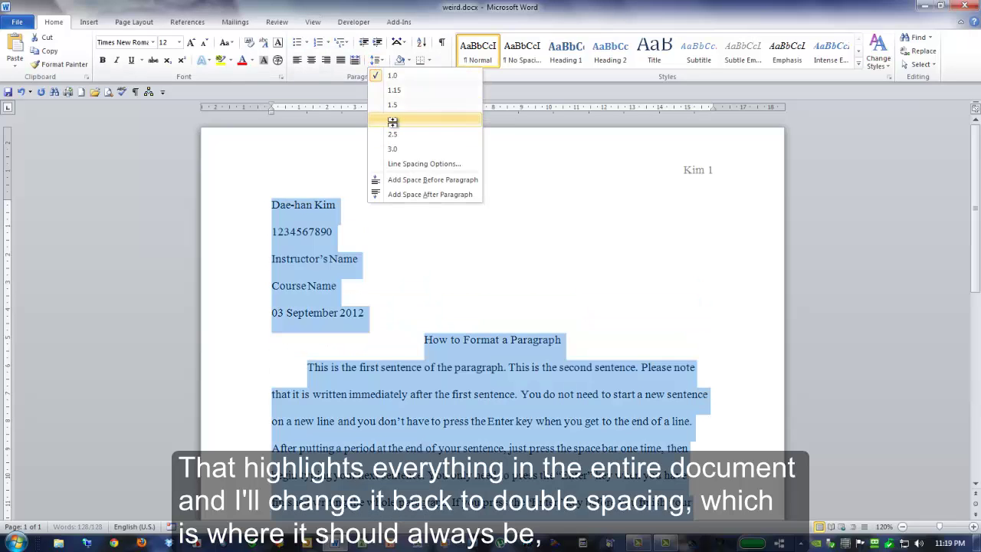
pyautogui.click(481, 377)
# Try justified alignment on the body paragraph and return it to left alignment.
pyautogui.scroll(-3, 537, 410)
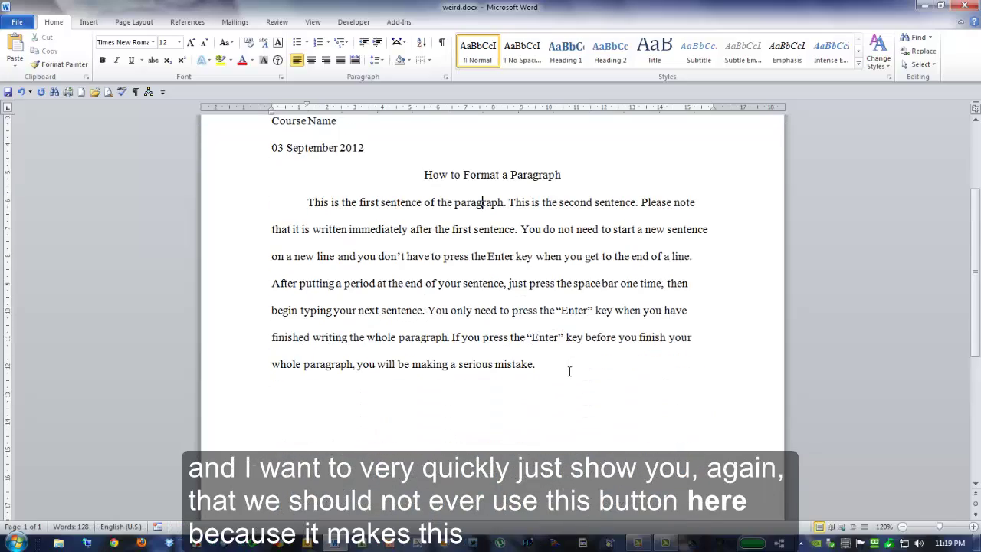
pyautogui.scroll(1, 569, 372)
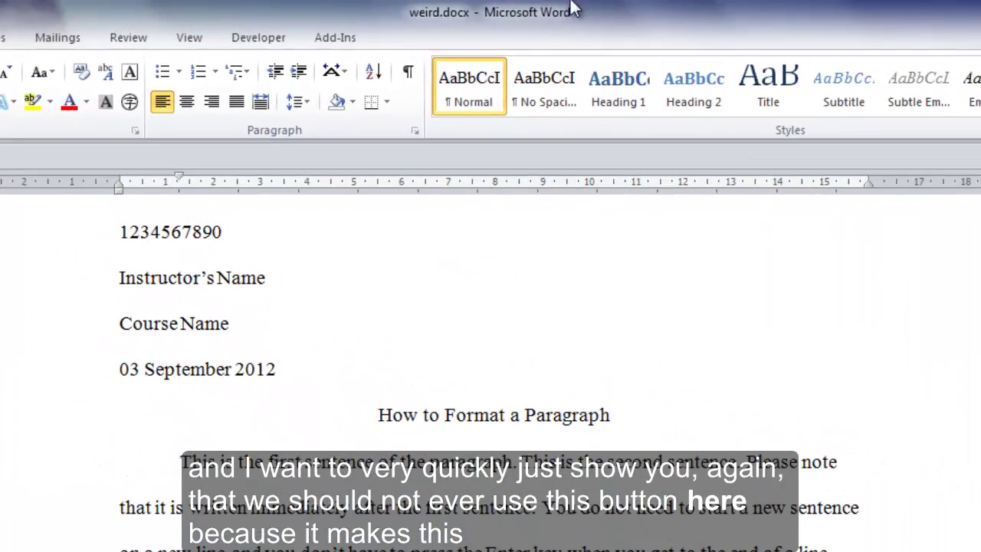
pyautogui.click(237, 102)
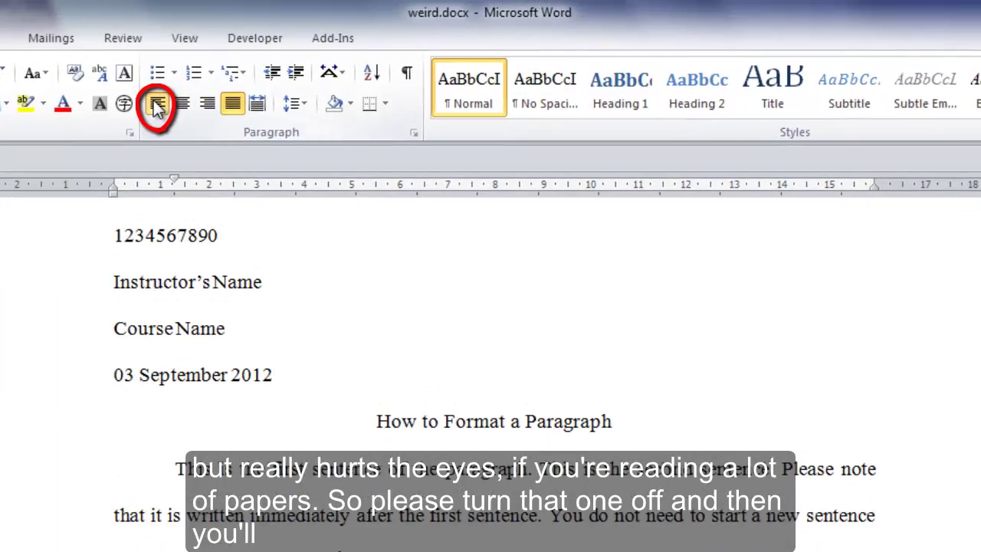
pyautogui.click(194, 33)
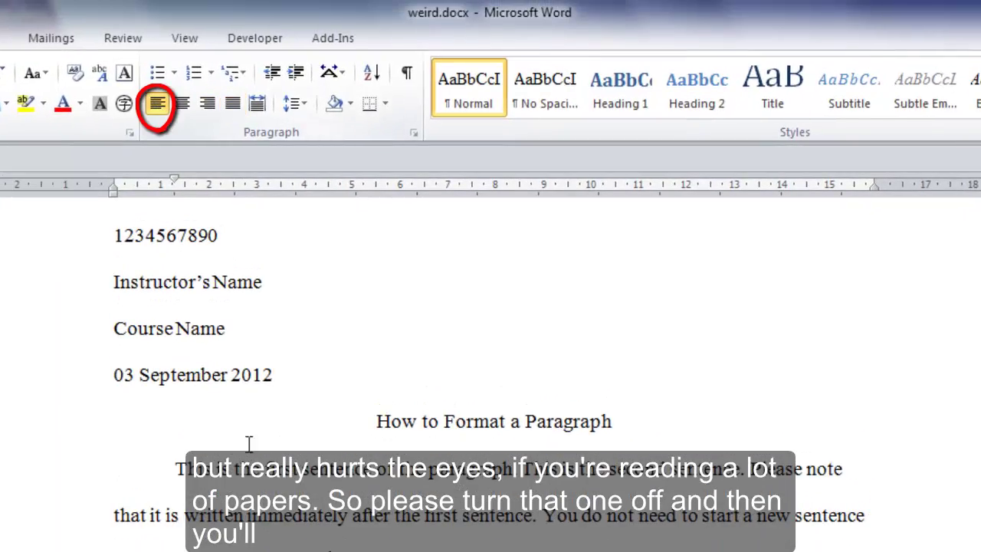